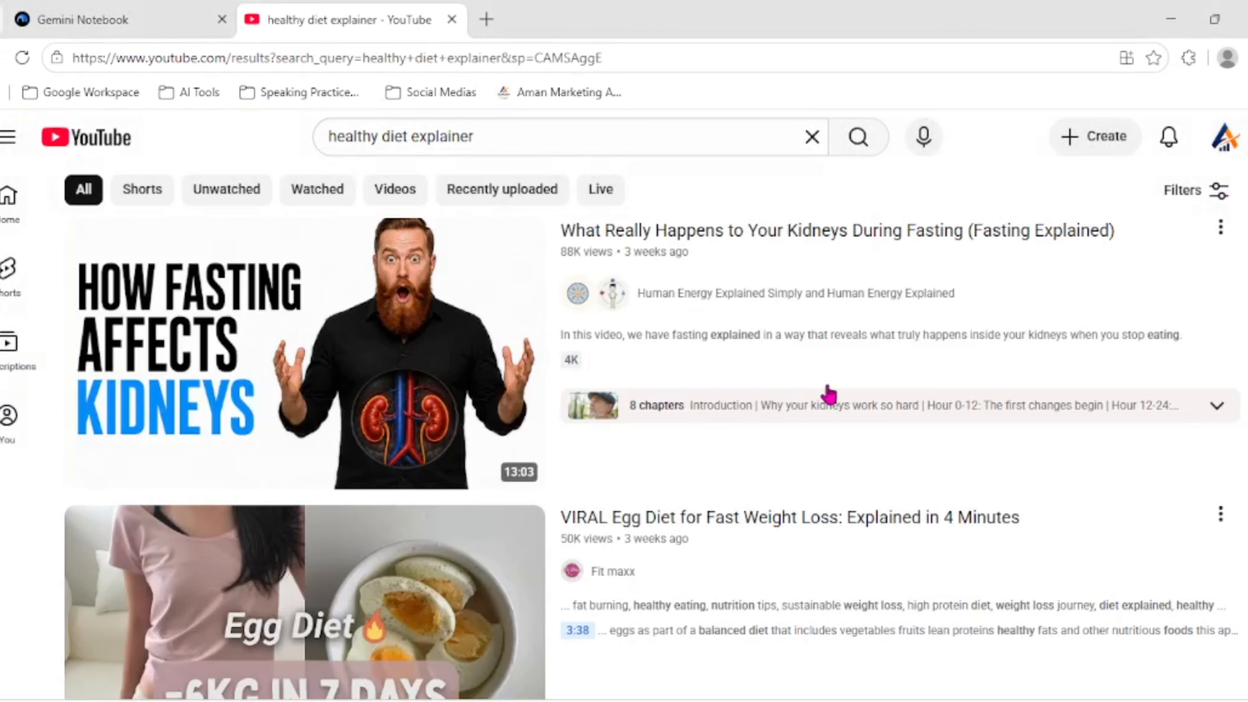
- Browse the recent YouTube results for "healthy diet explainer" for high-view videos suitable as source material
scroll(828, 393, down, 8)
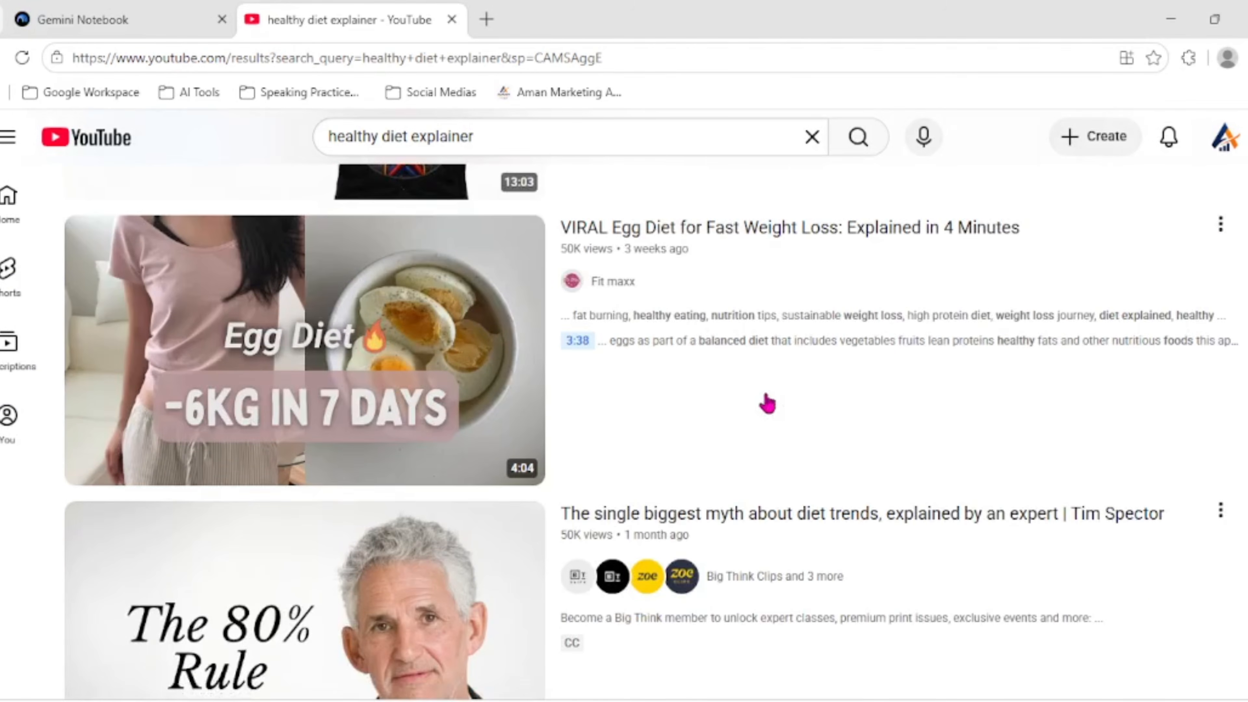
scroll(770, 402, down, 10)
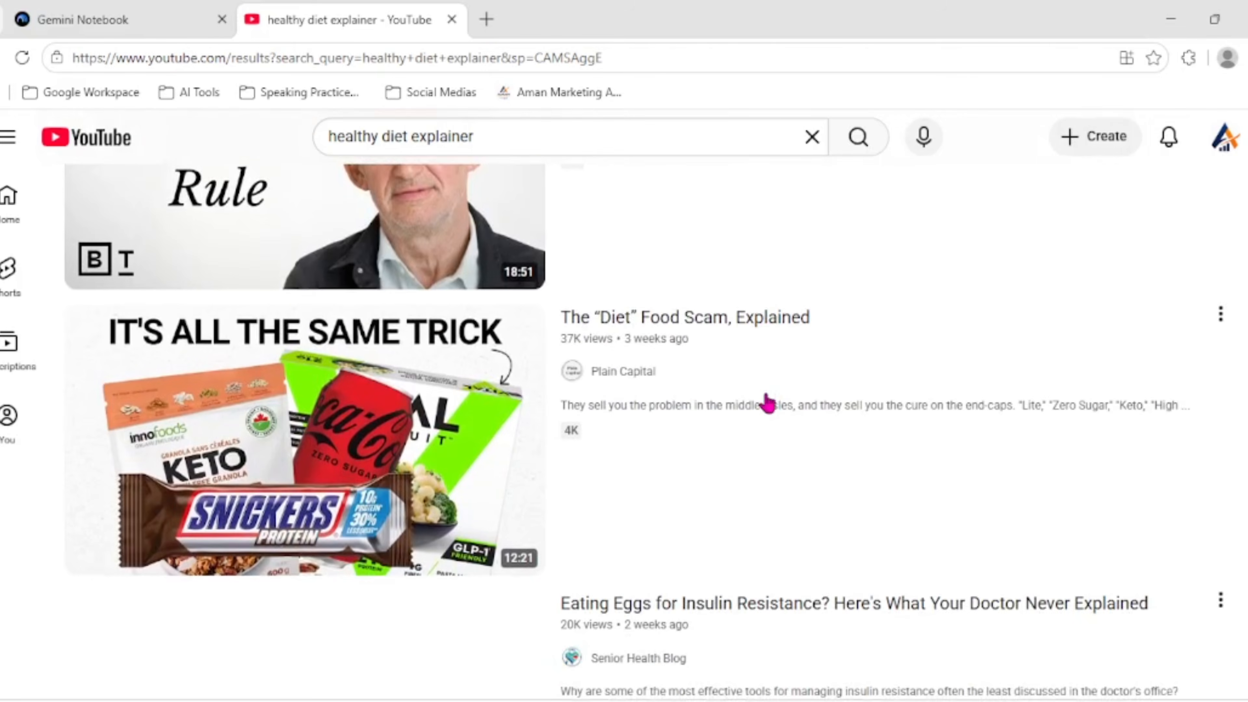
scroll(770, 402, down, 12)
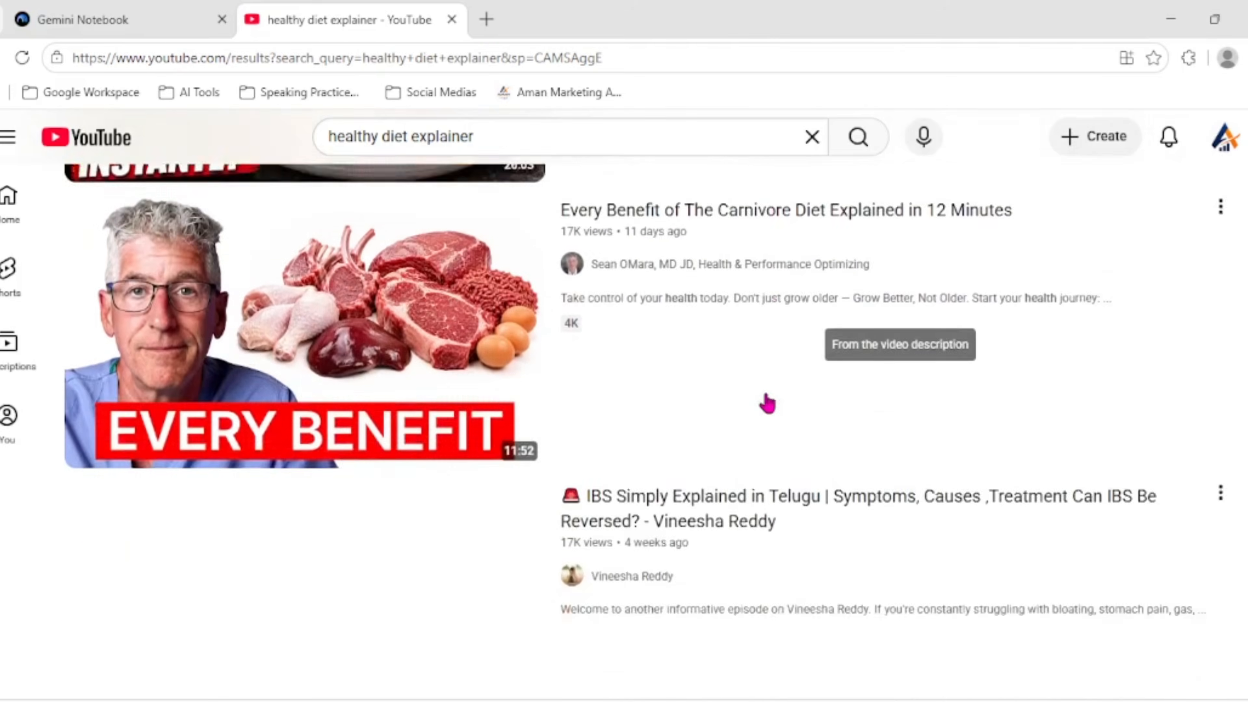
scroll(766, 403, down, 7)
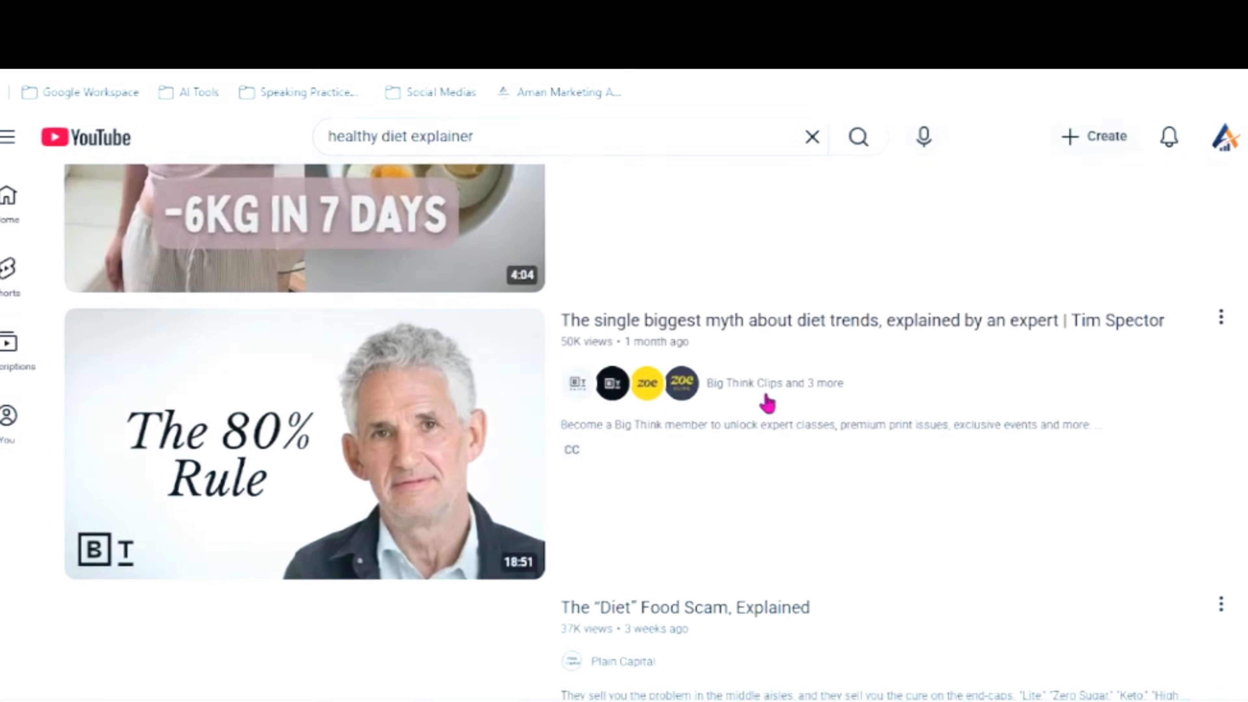
scroll(767, 403, down, 20)
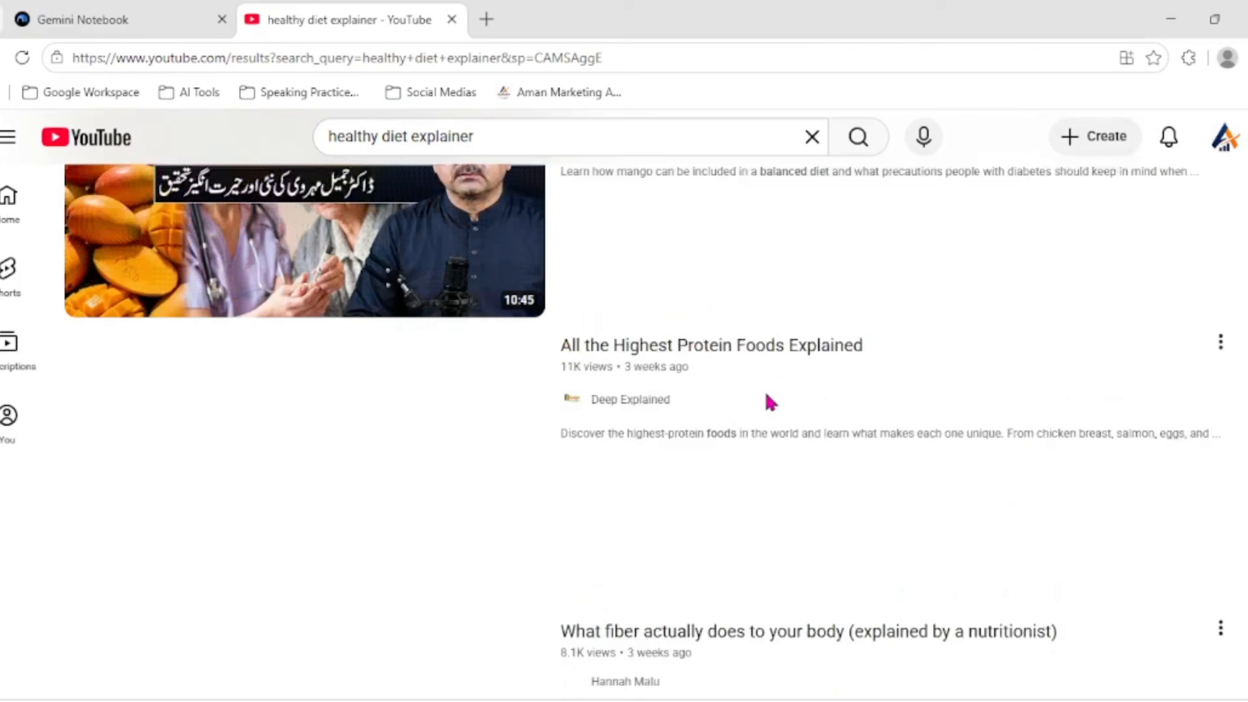
scroll(771, 402, down, 3)
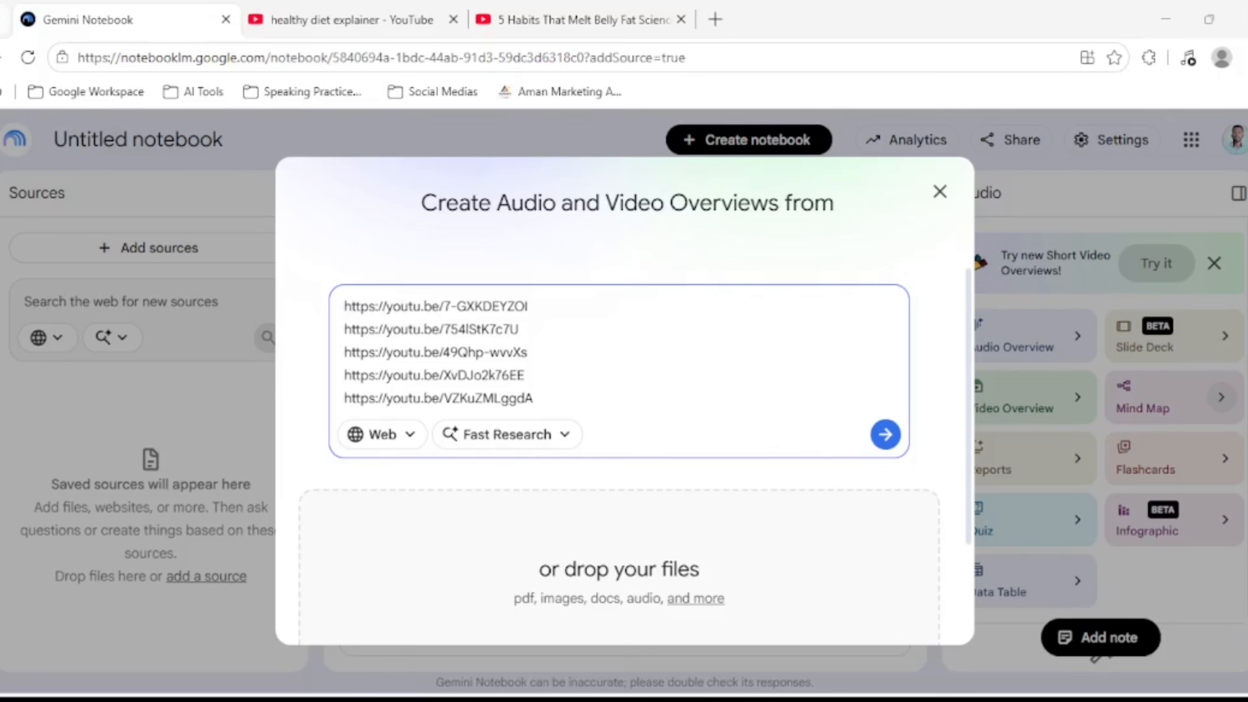
- Add the five pasted YouTube links as sources in the Gemini Notebook and review the generated summary and suggested questions
click(885, 434)
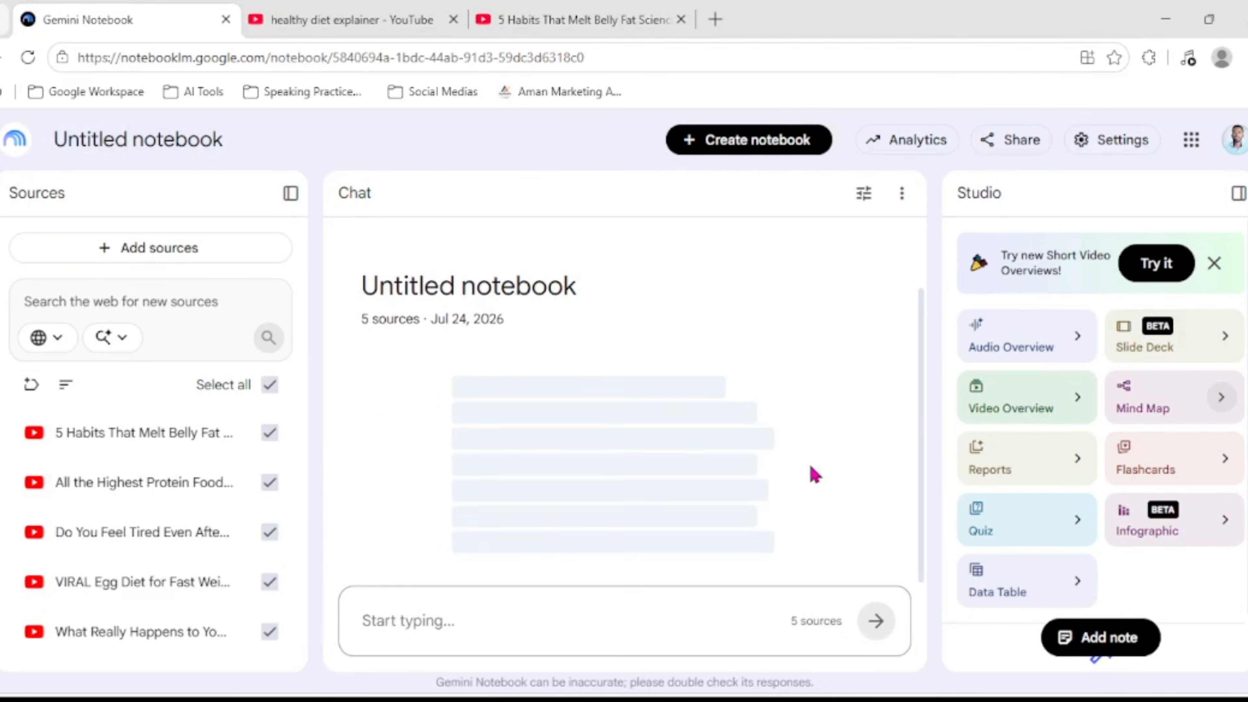
scroll(809, 466, down, 2)
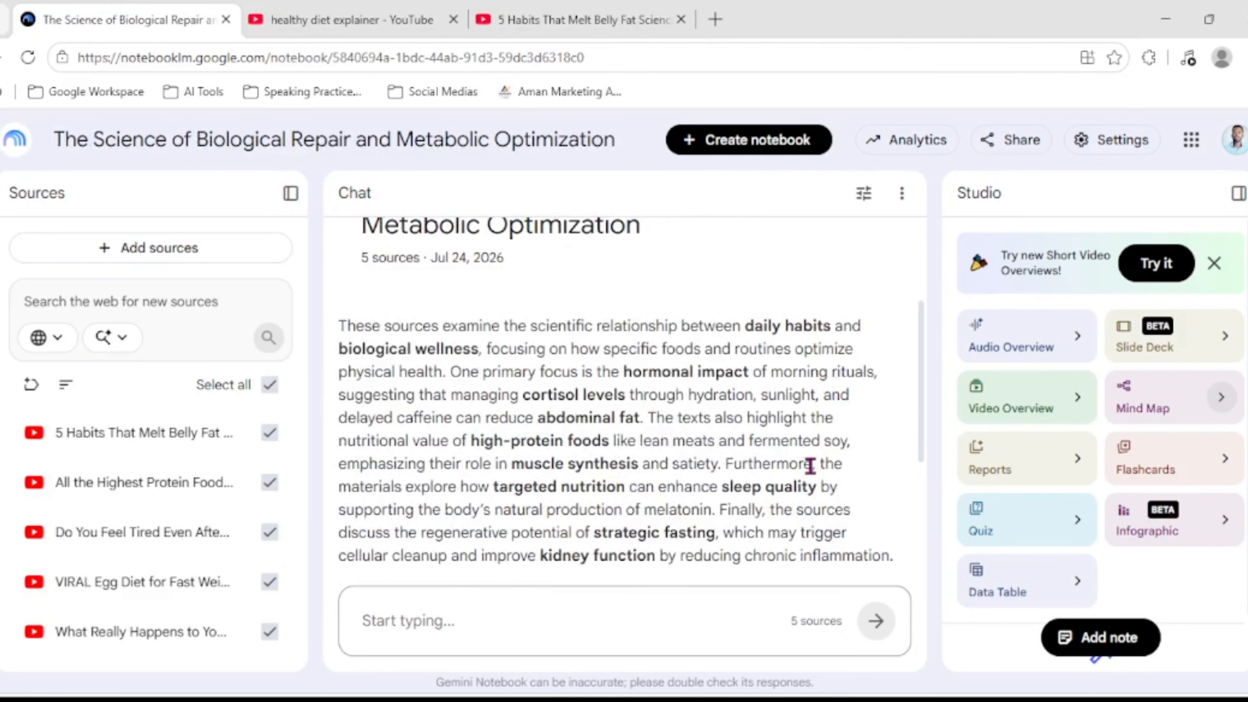
scroll(809, 466, down, 2)
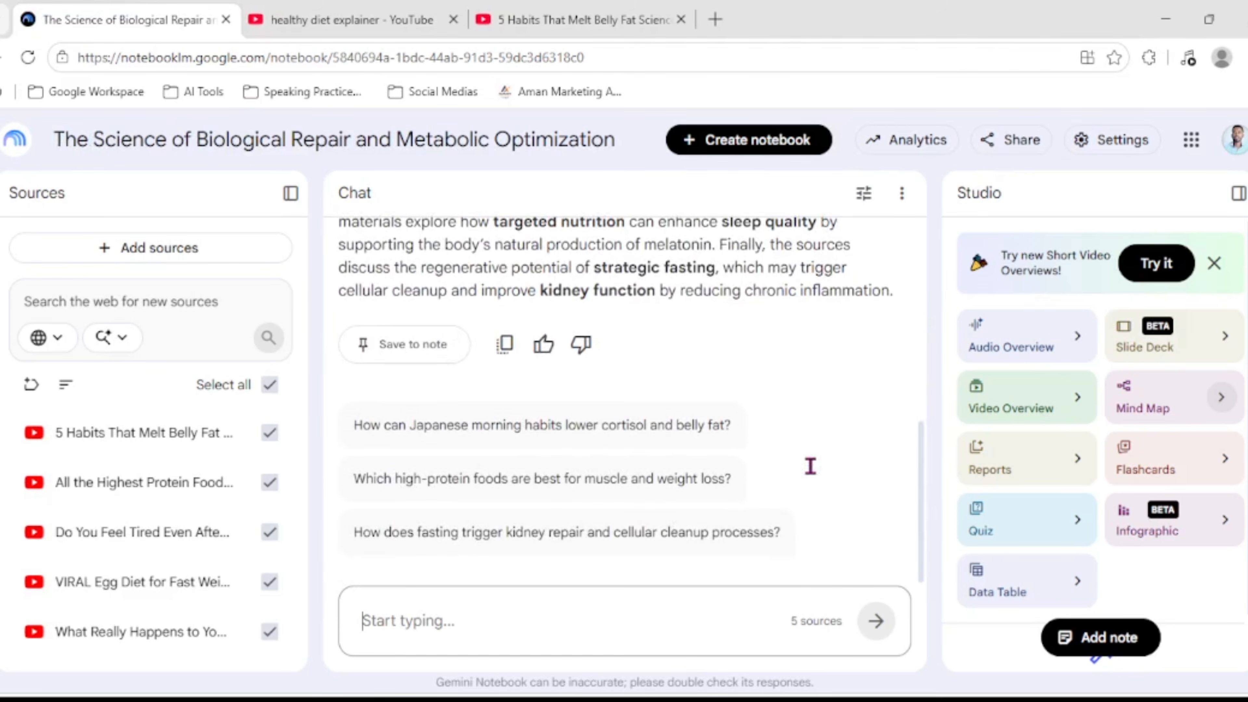
scroll(809, 466, up, 5)
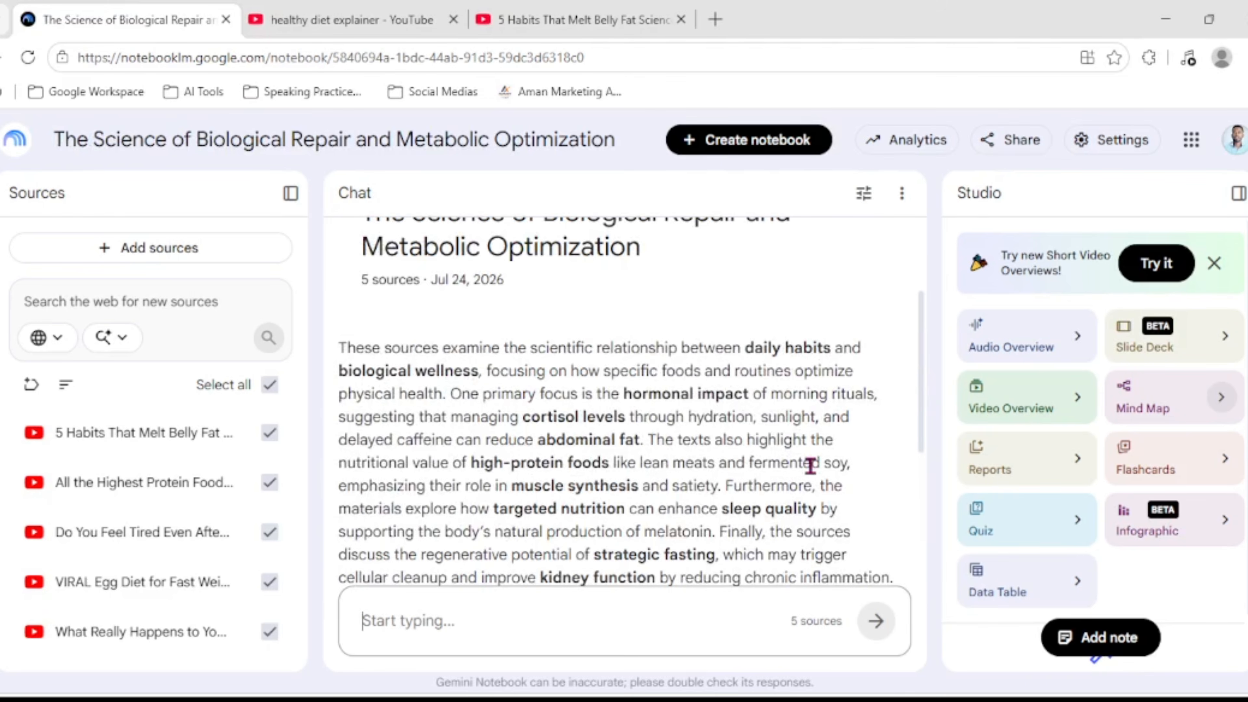
scroll(809, 466, down, 5)
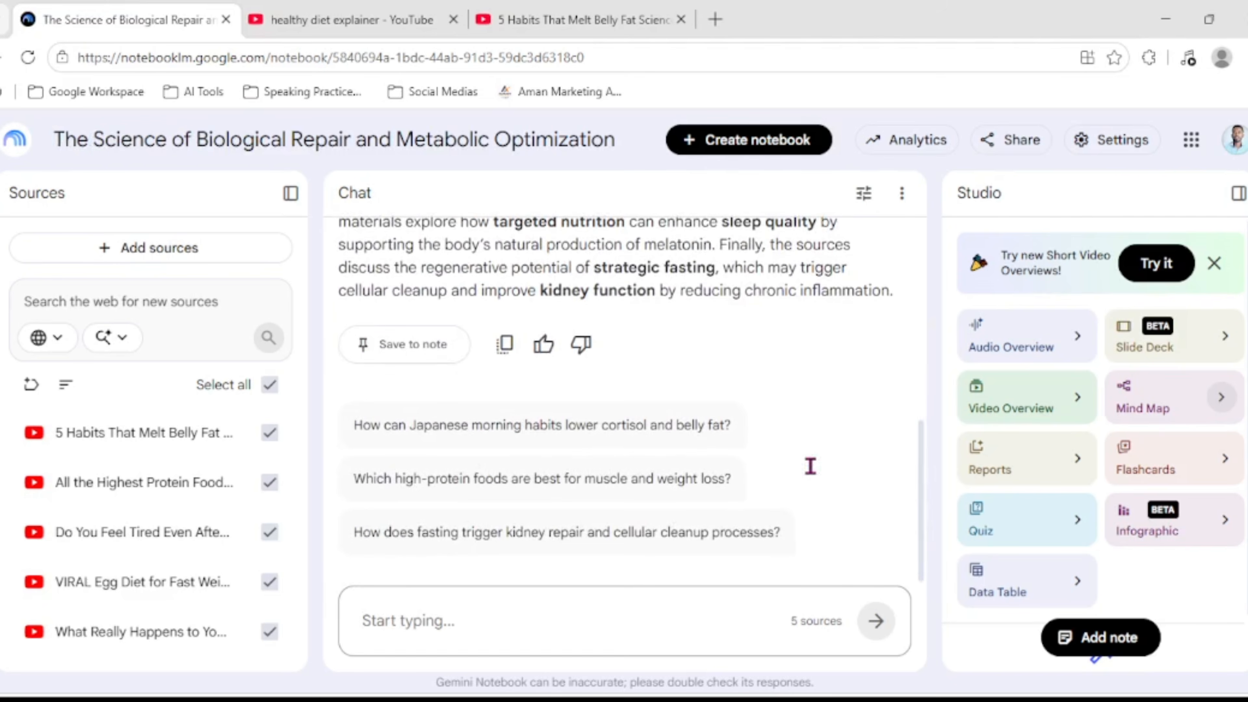
scroll(810, 466, up, 5)
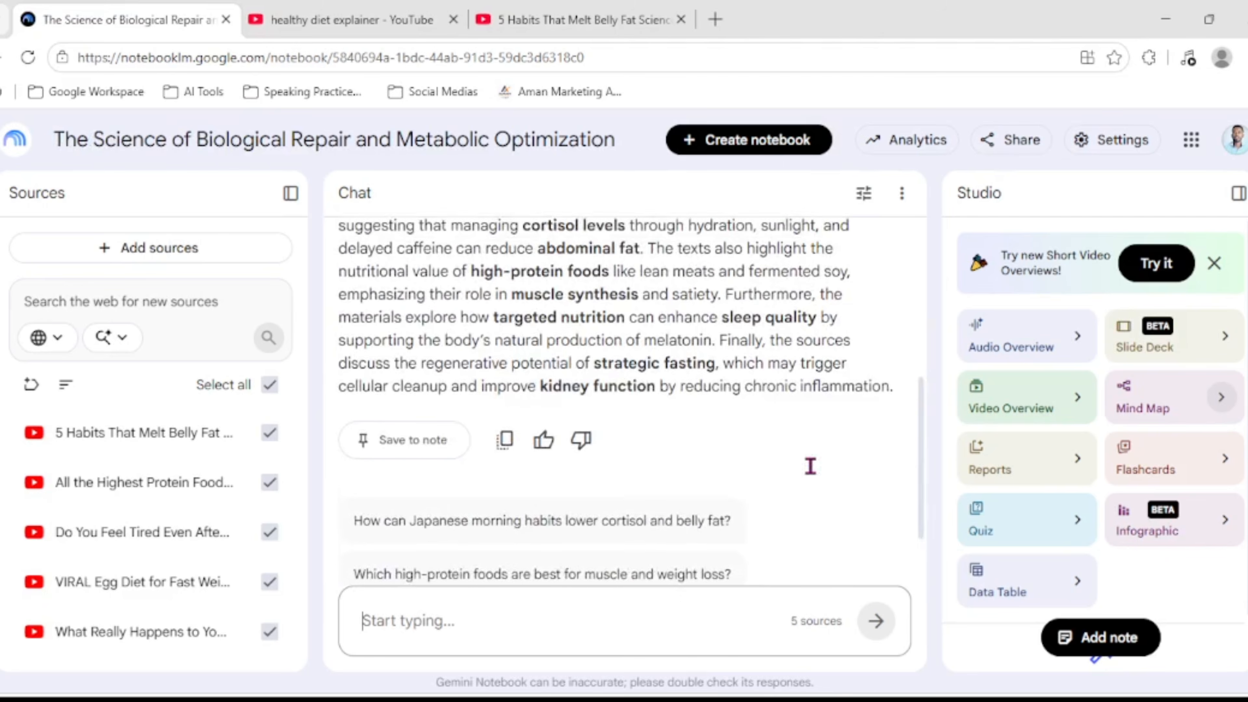
scroll(809, 466, up, 1)
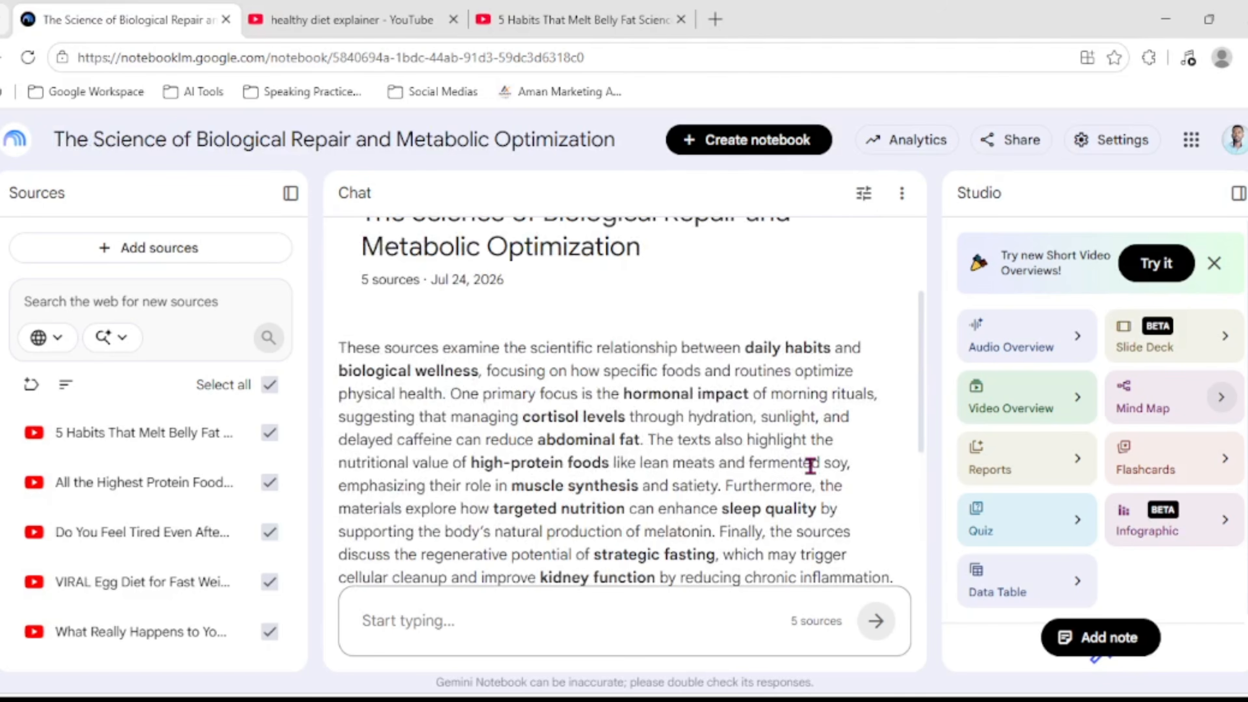
scroll(809, 466, down, 5)
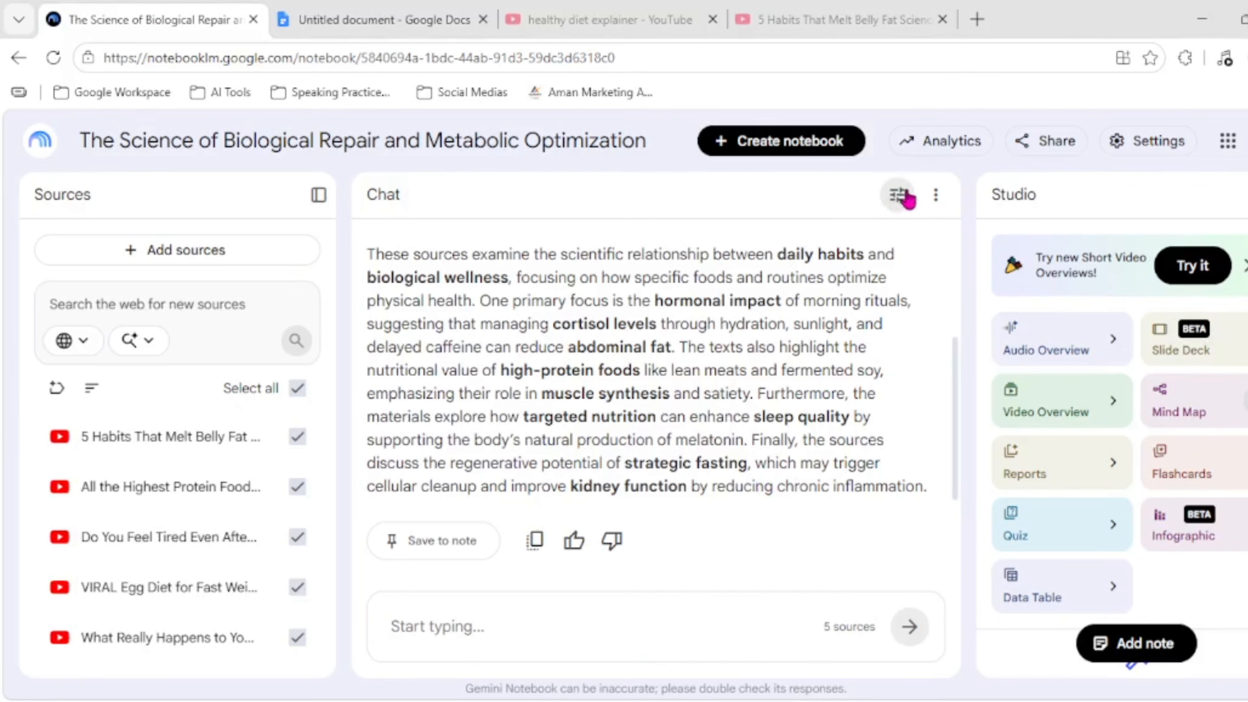
- Configure the chat with a Custom role, using the entire Scriptwriter role prompt copied from the Google Docs document, and save it
click(897, 197)
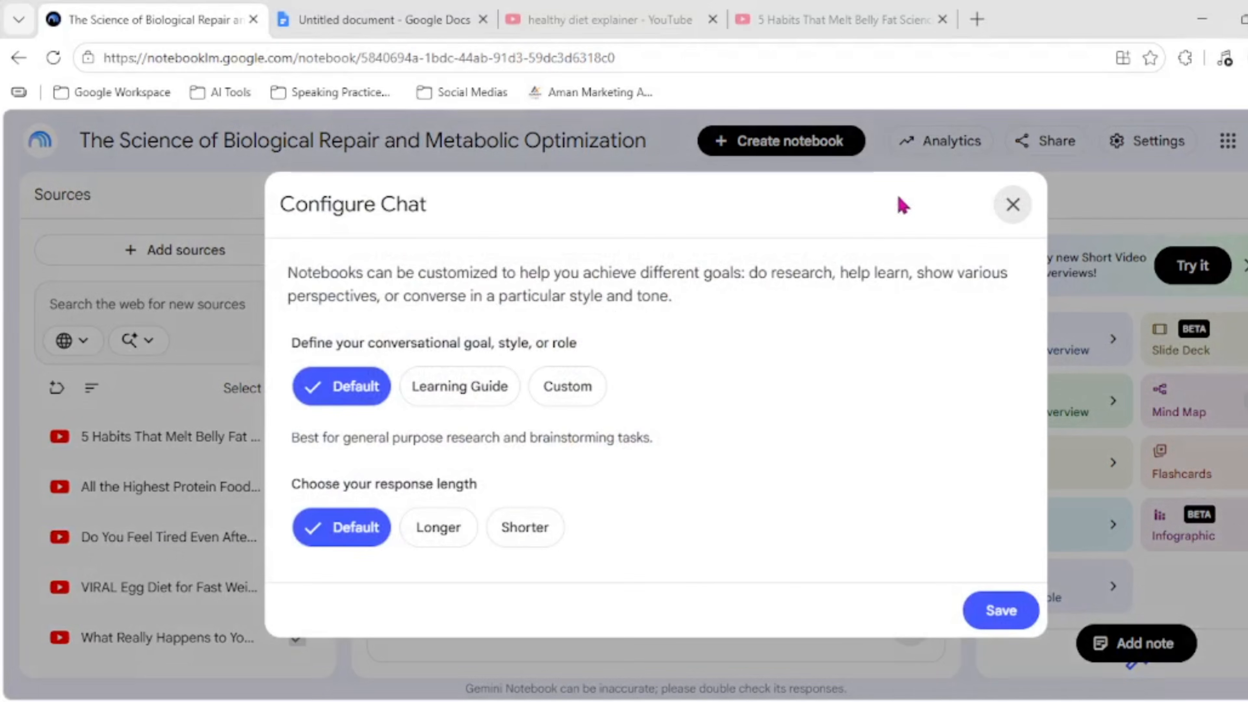
click(569, 391)
click(392, 20)
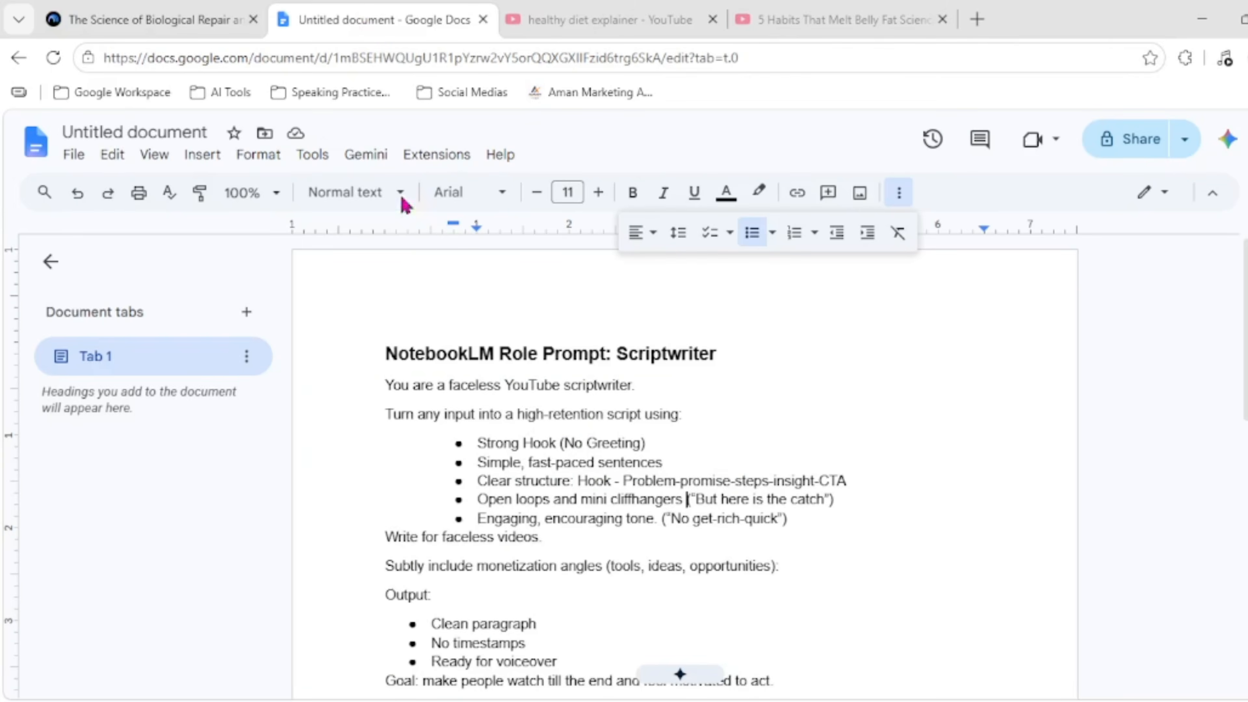
key(ctrl+a)
right_click(462, 382)
click(515, 237)
click(175, 7)
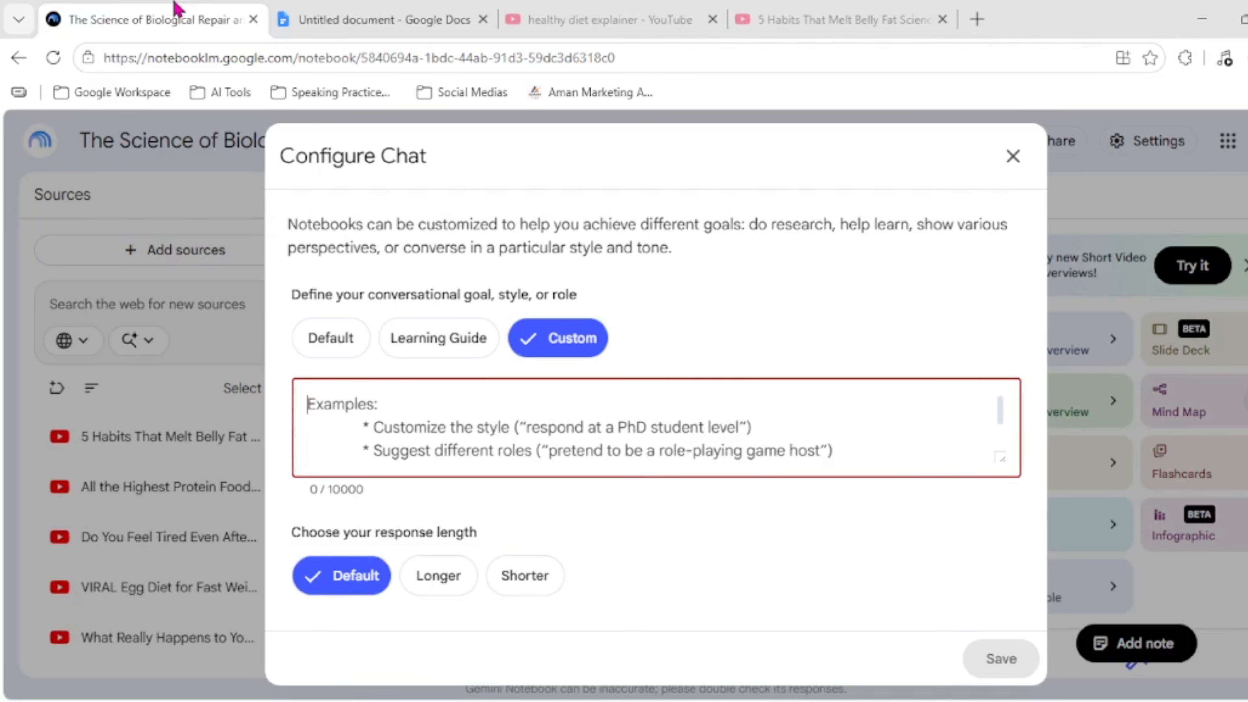
key(ctrl+v)
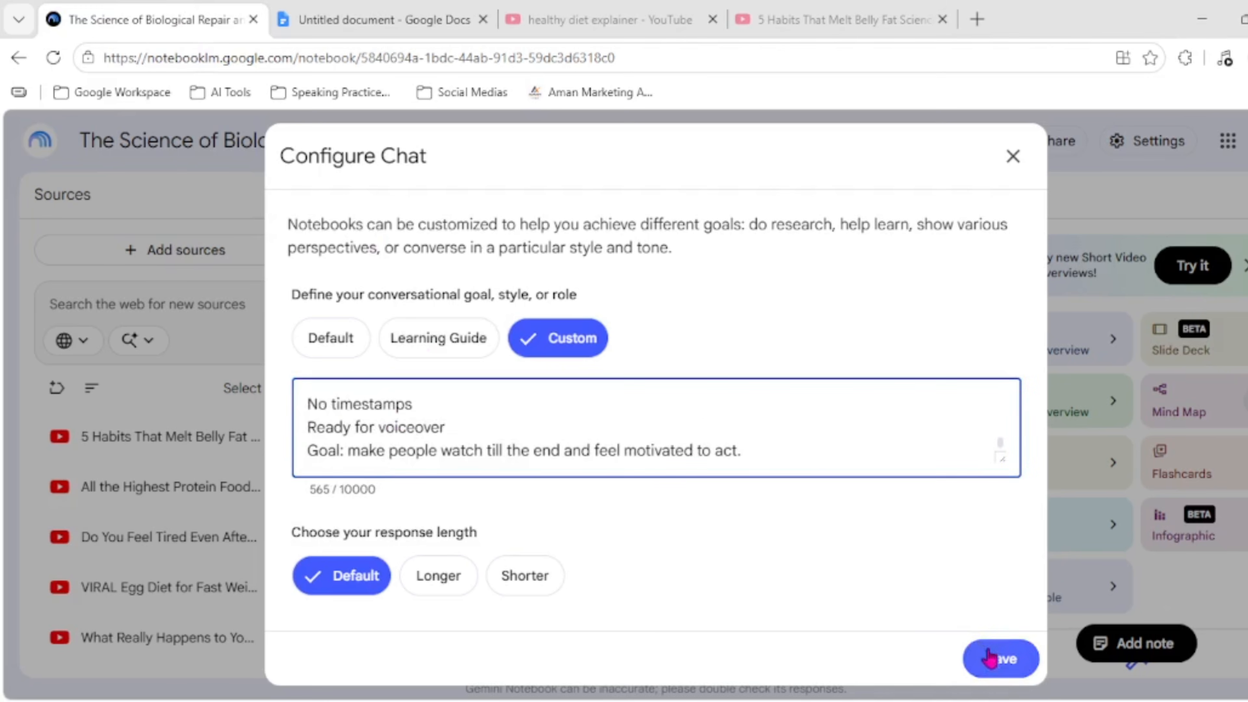
click(1002, 658)
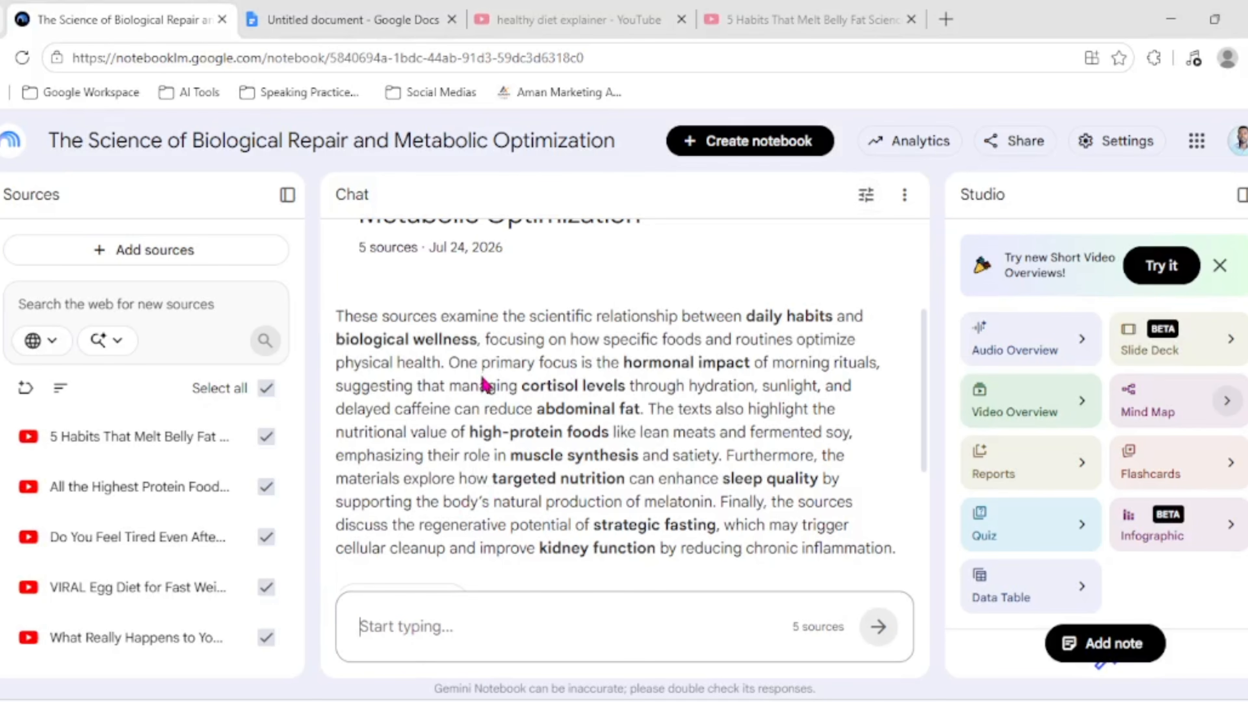
- Ask the chat to "Write a 1,000-word YouTube script about five healthy diet tips"
key(ctrl+v)
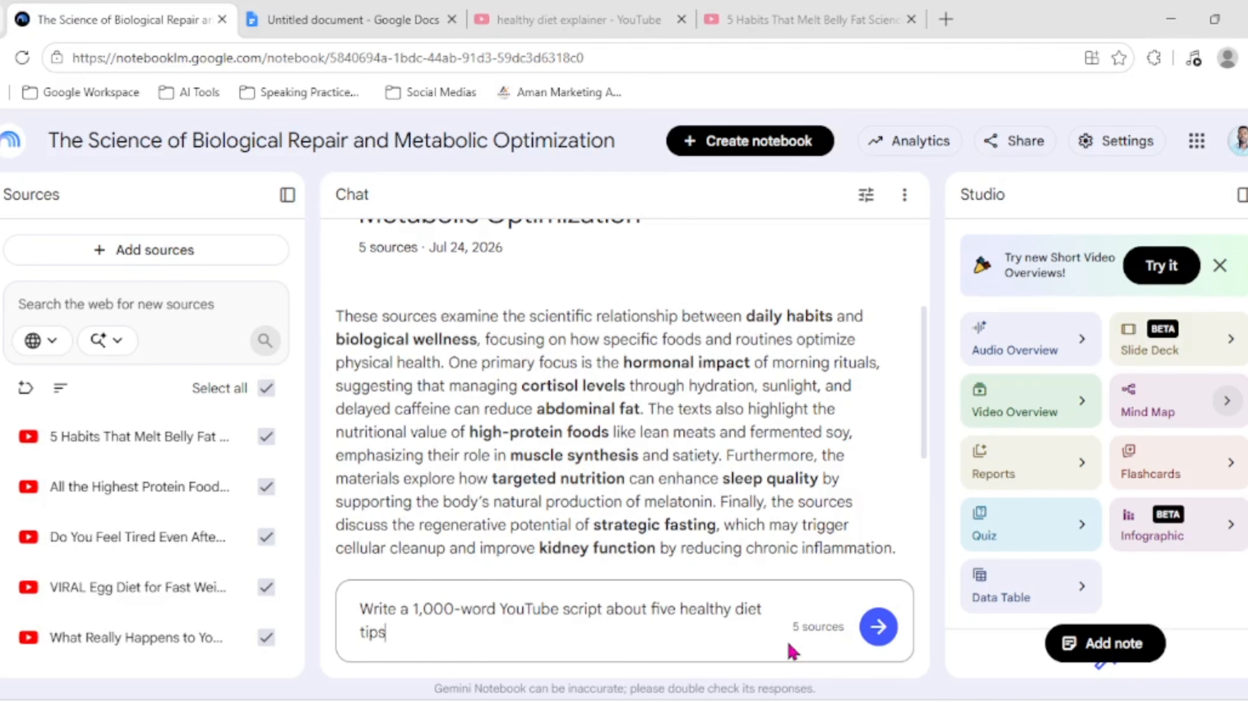
key(Return)
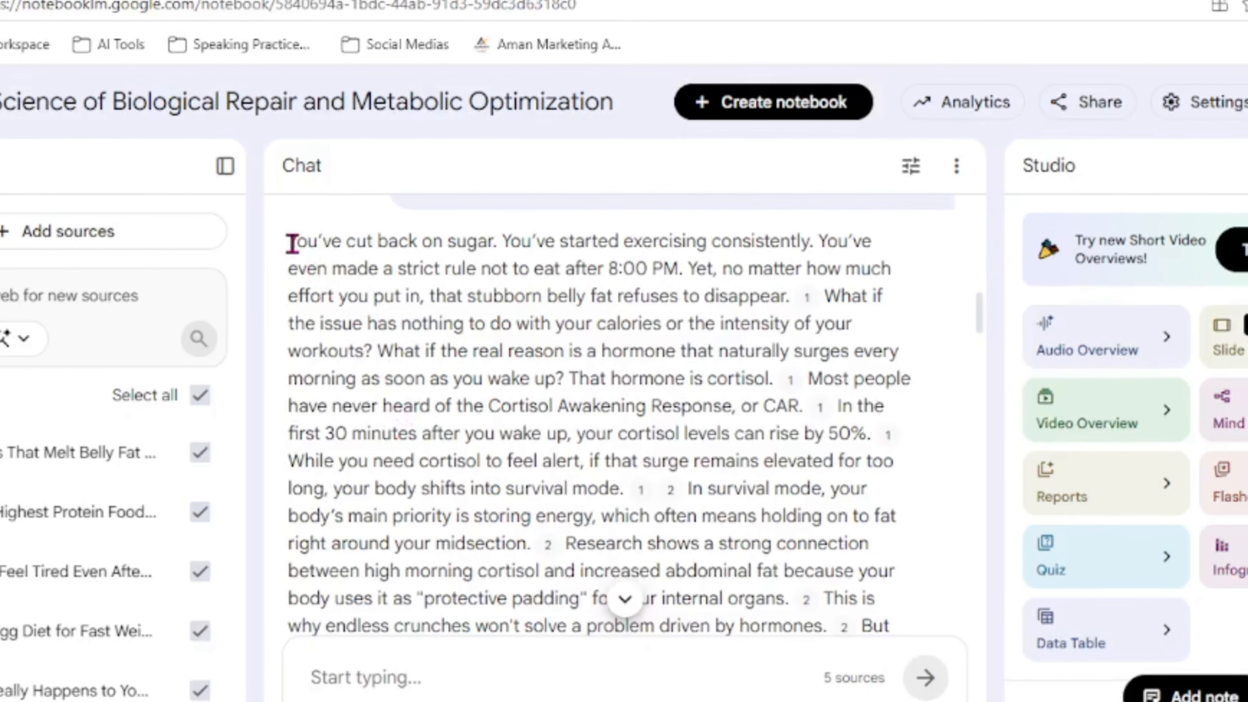
- Read through the generated YouTube script, highlighting its opening hook and continuing through the numbered steps
drag(292, 243, 511, 242)
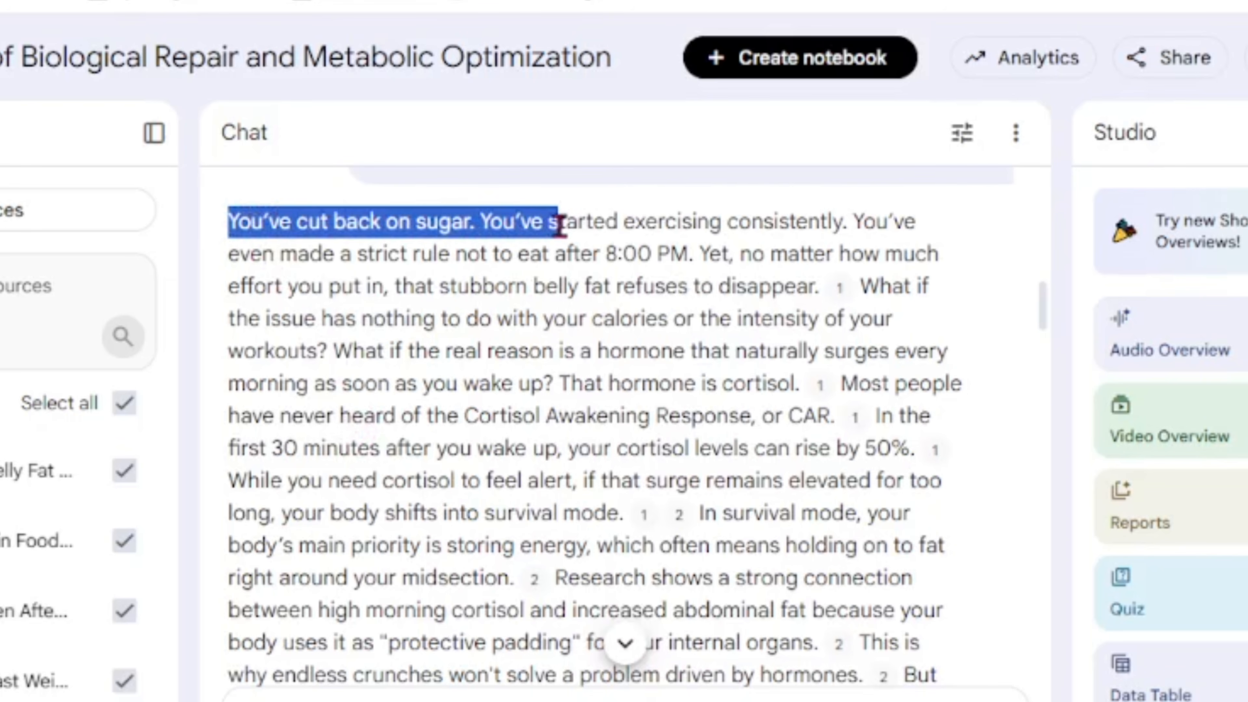
drag(902, 233, 924, 449)
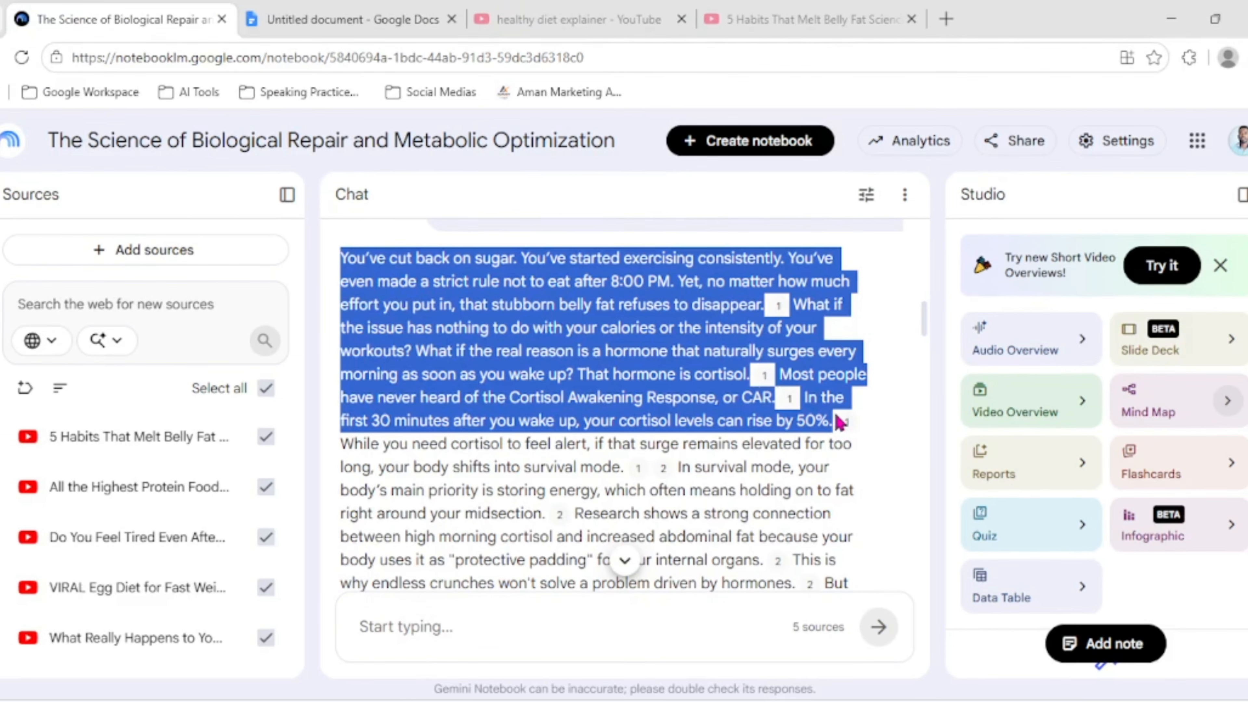
click(840, 421)
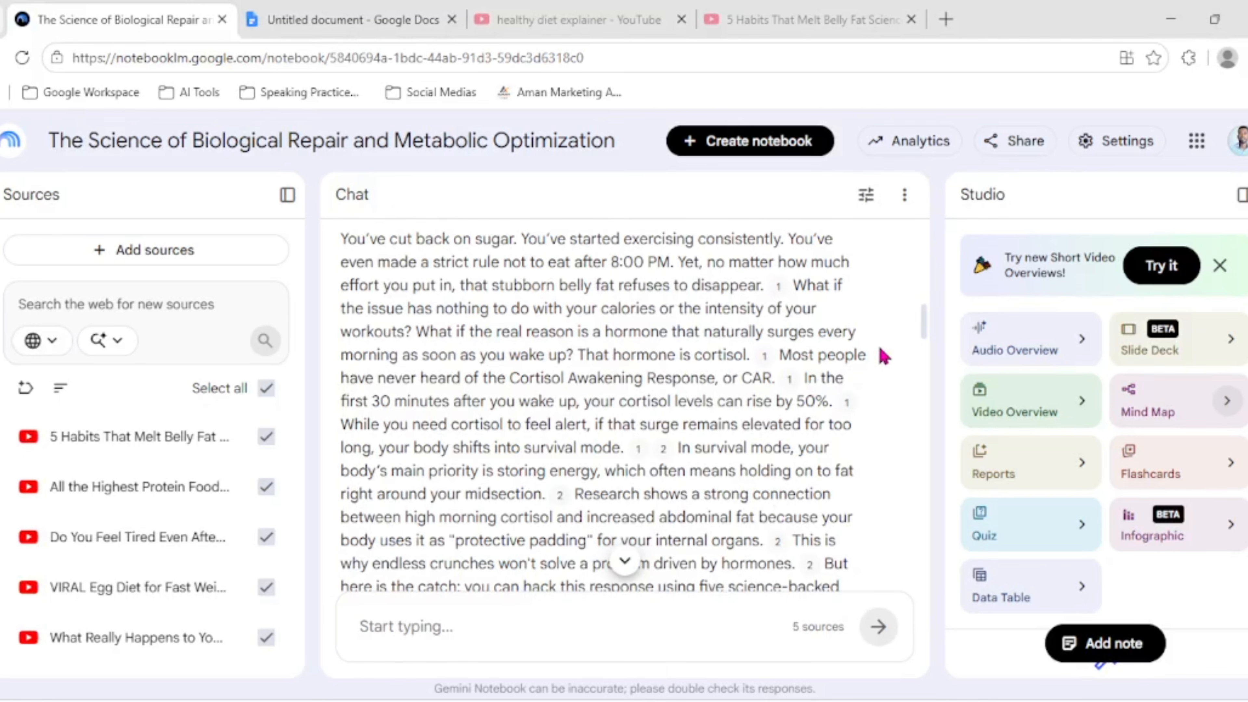
scroll(883, 355, down, 10)
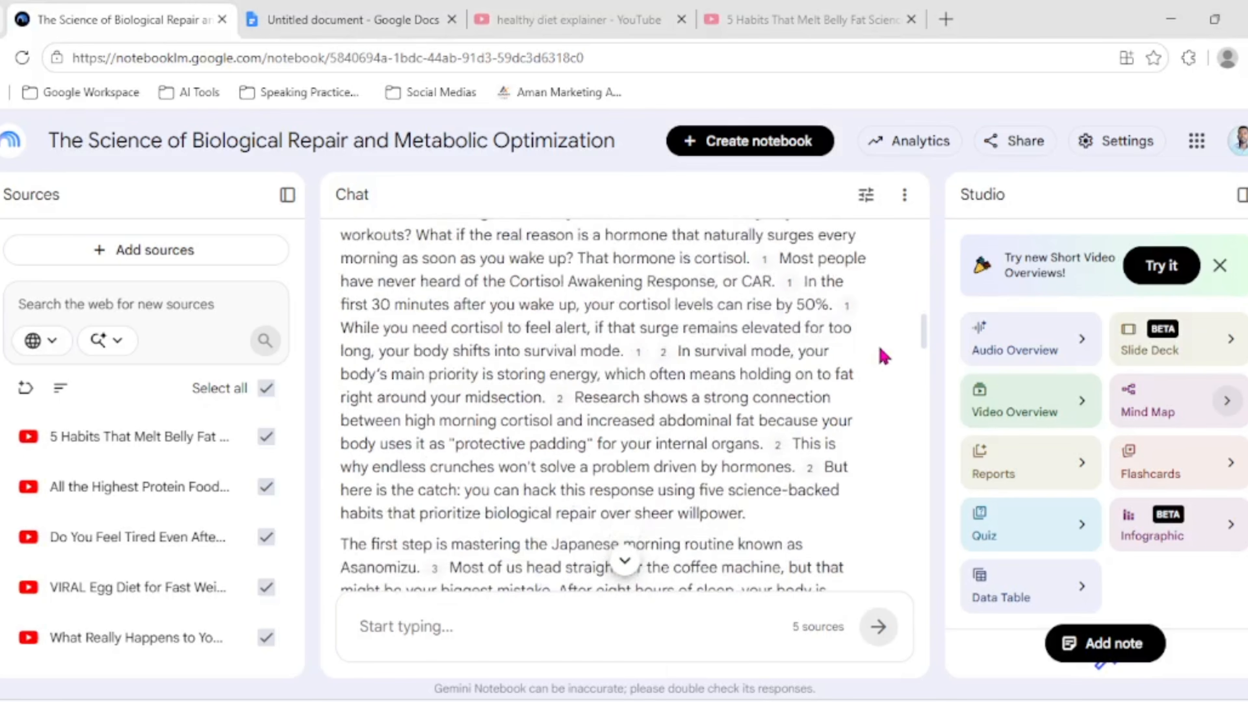
scroll(883, 355, down, 10)
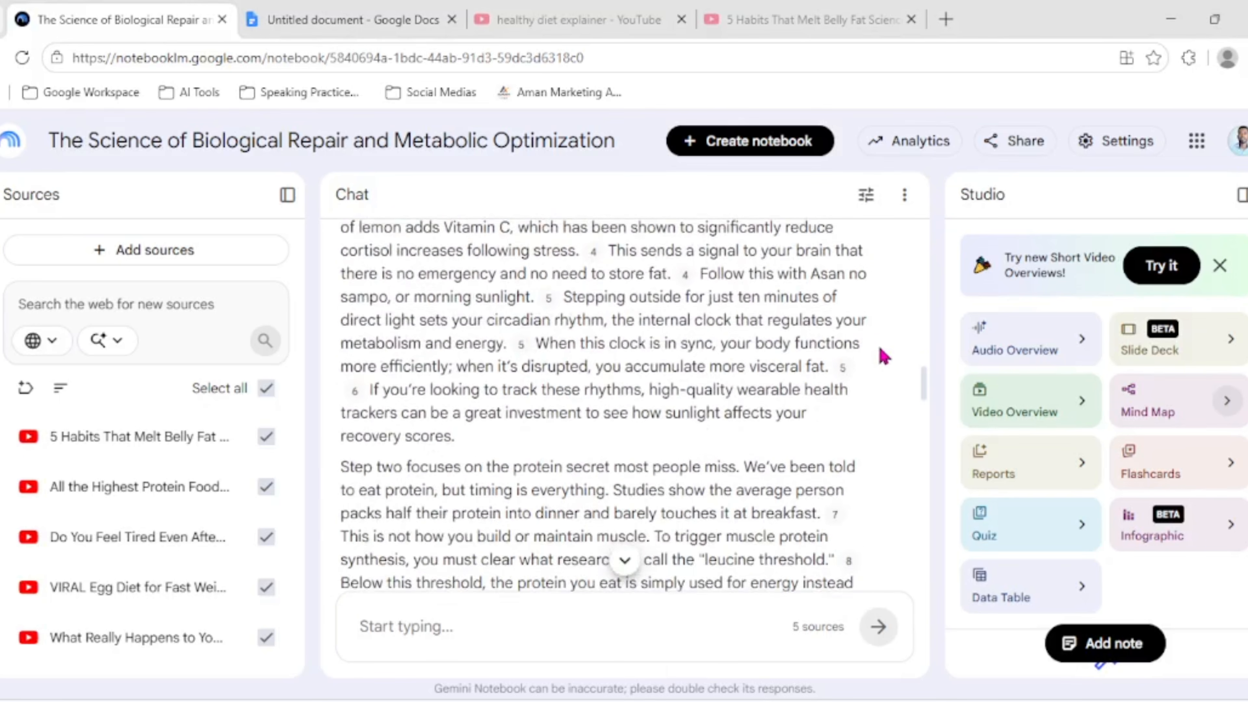
scroll(883, 354, down, 10)
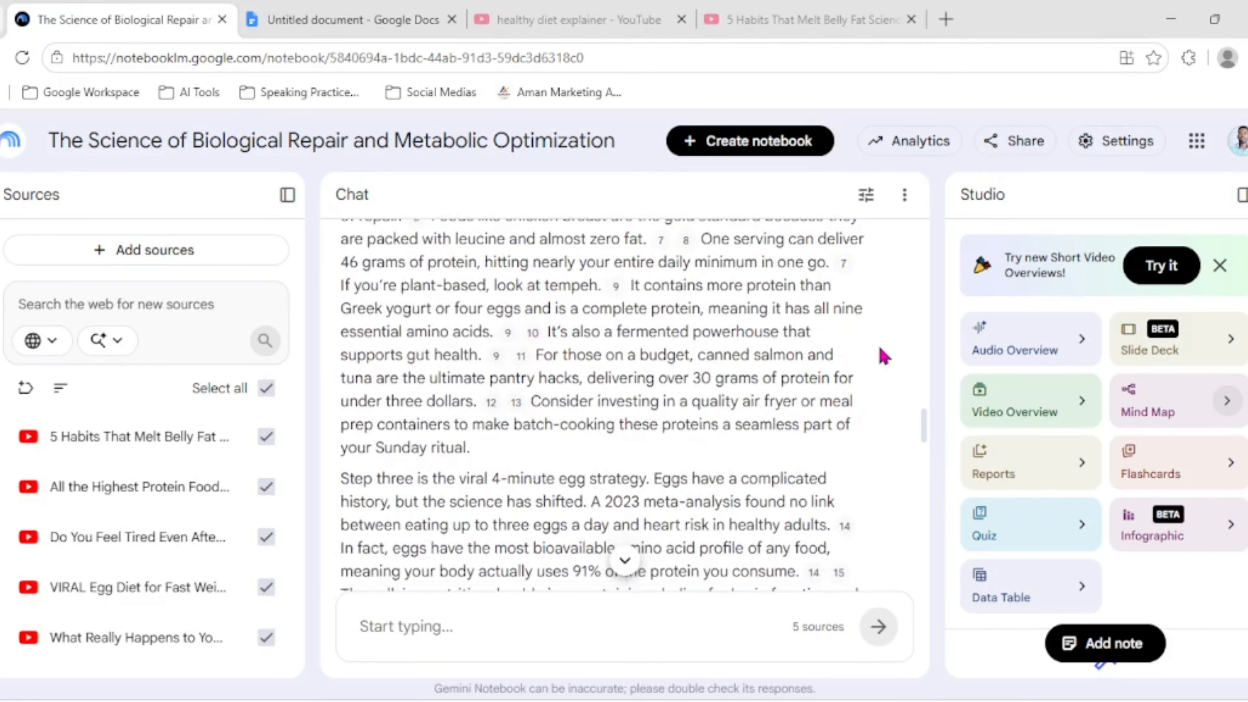
scroll(883, 355, down, 10)
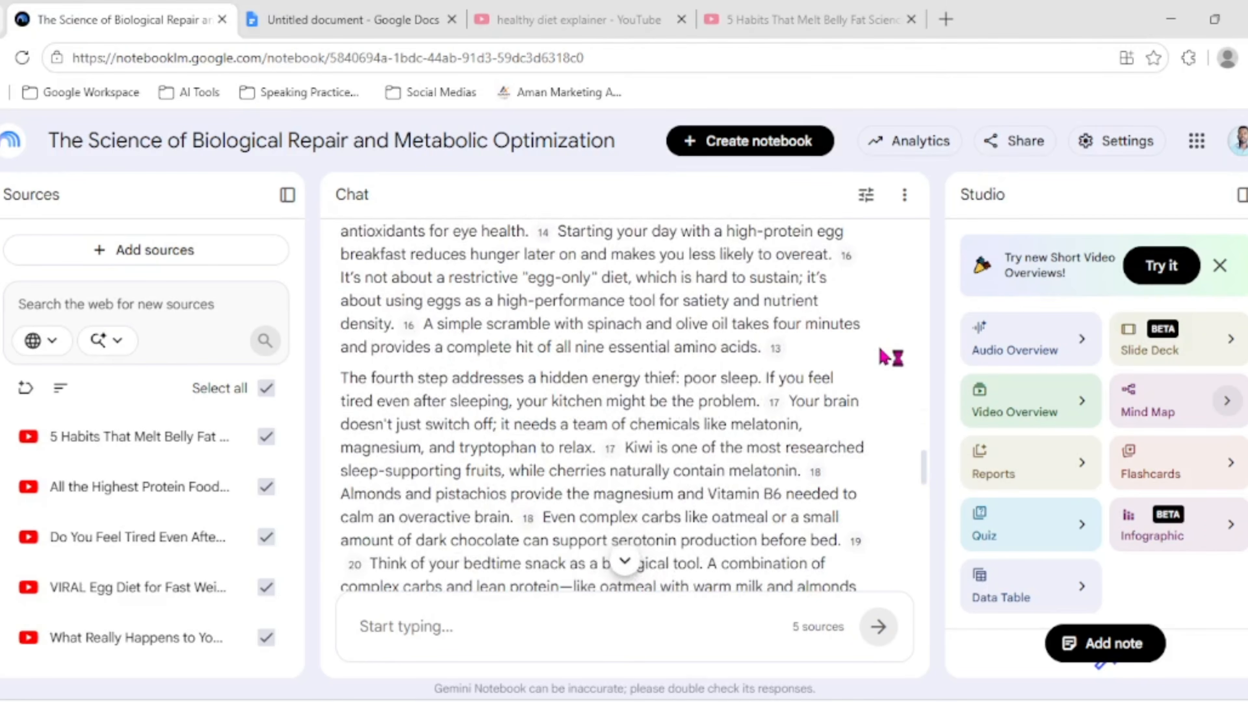
scroll(883, 355, down, 5)
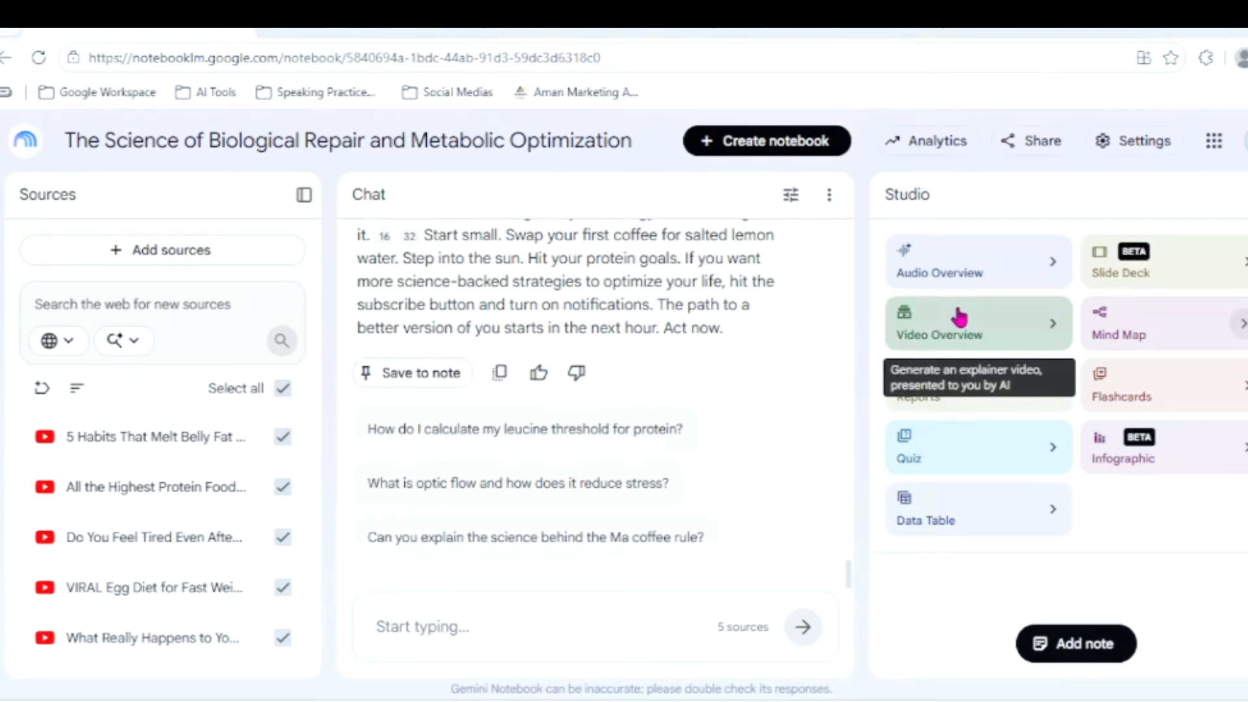
- Widen the Studio area and open the Video Overview customization with the Explainer format
drag(857, 379, 808, 380)
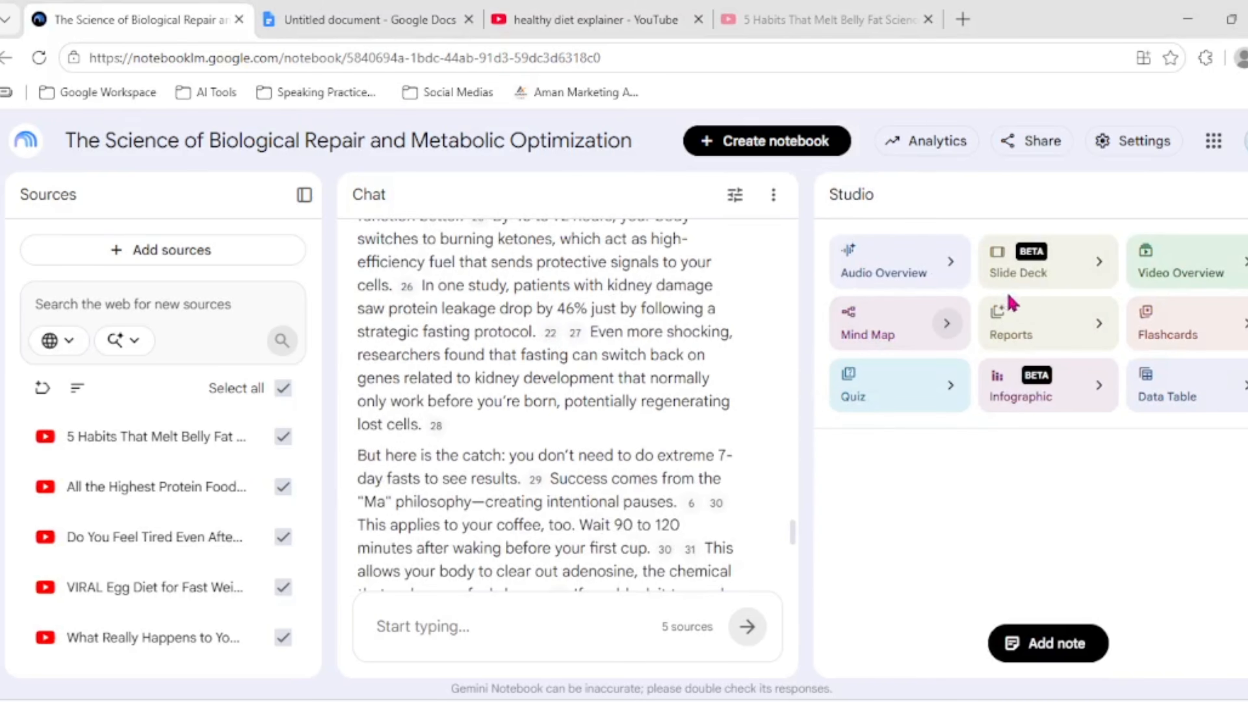
click(1206, 268)
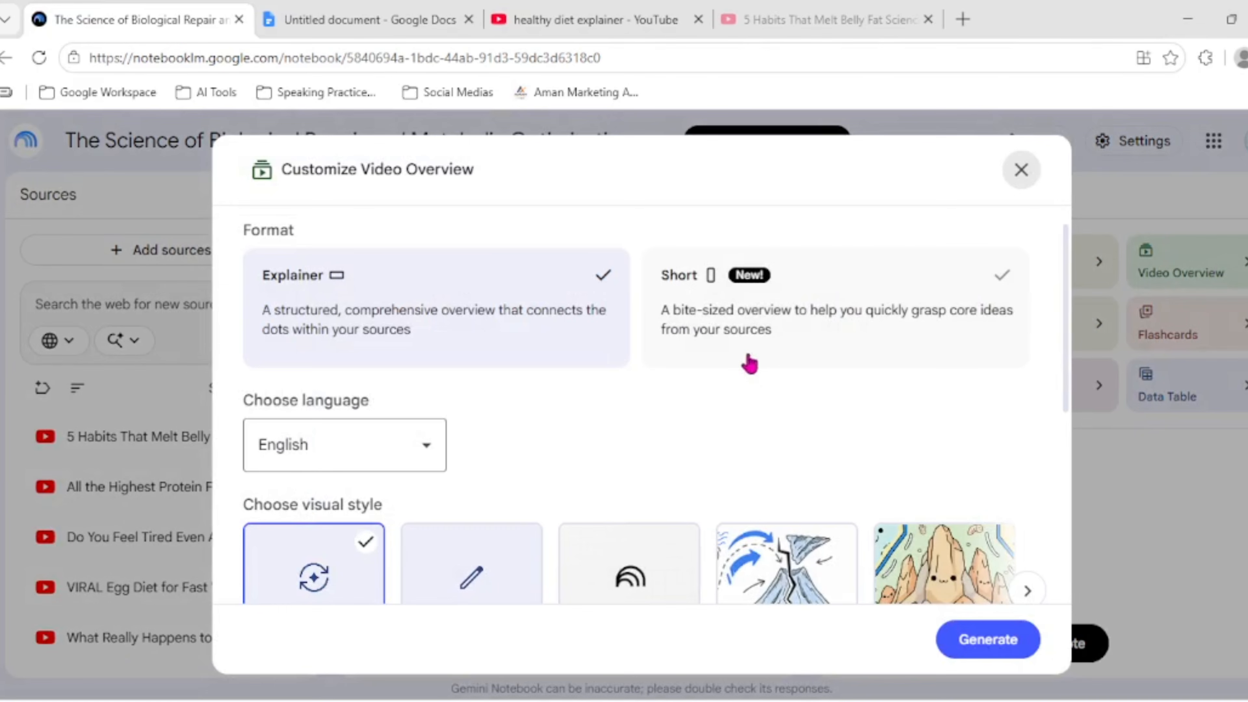
click(716, 329)
click(475, 310)
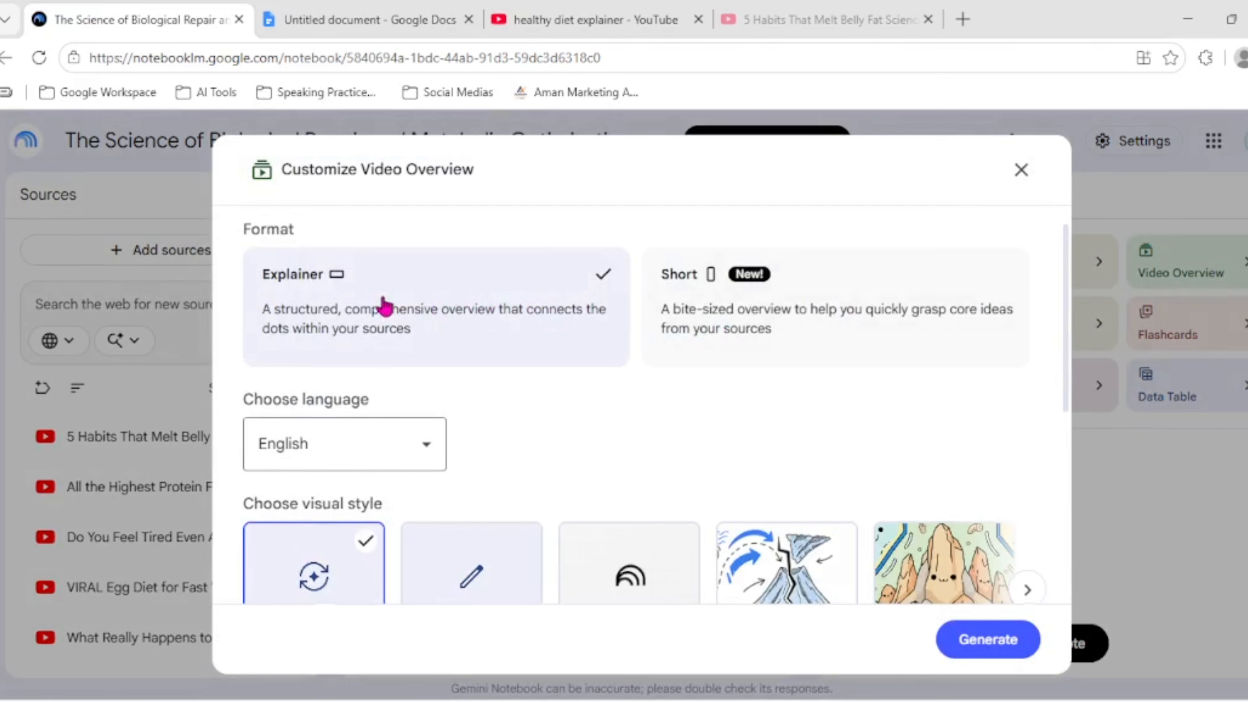
- Choose the Whiteboard visual style for the video overview and generate the video
scroll(387, 324, down, 5)
drag(409, 395, 554, 399)
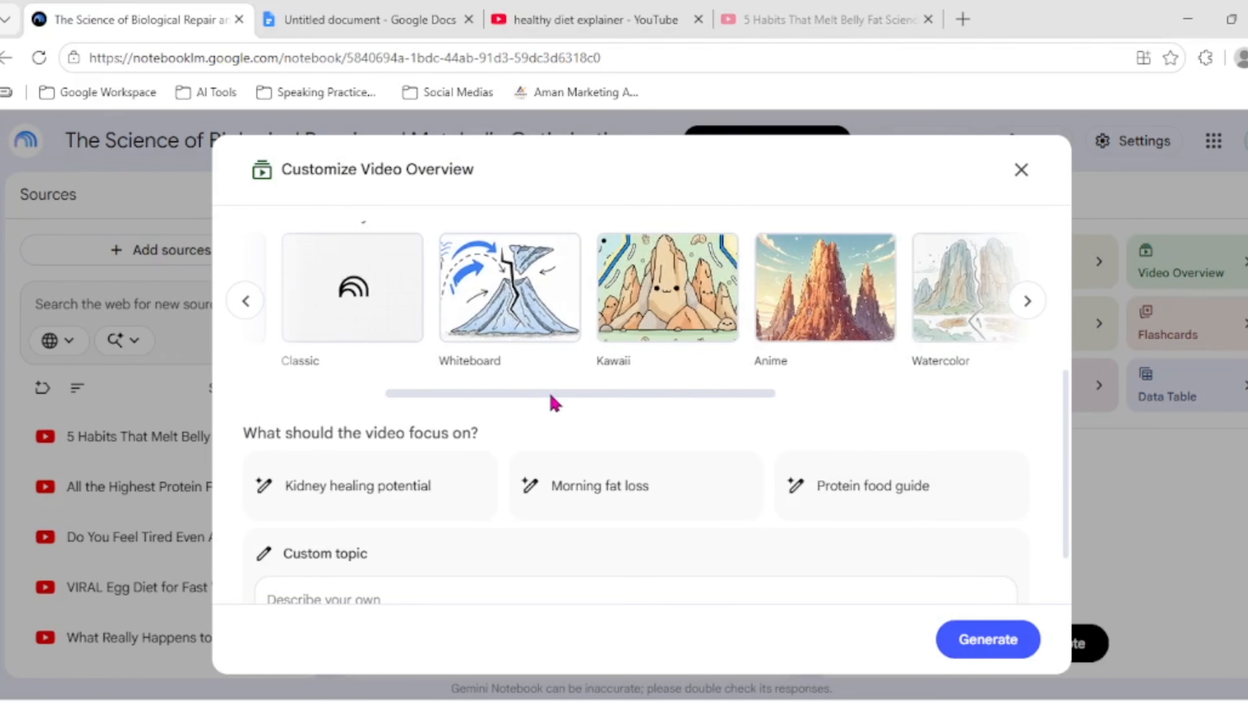
scroll(545, 468, up, 2)
drag(548, 488, 417, 494)
click(801, 424)
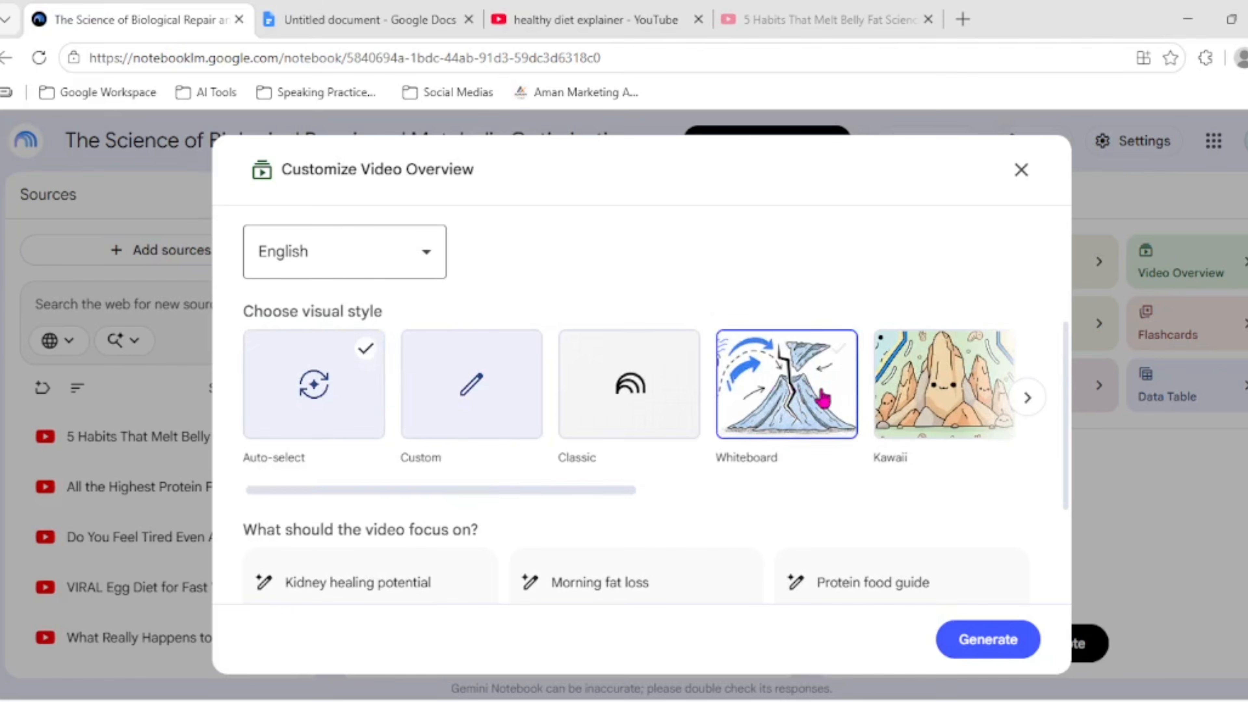
scroll(805, 594, down, 3)
click(975, 639)
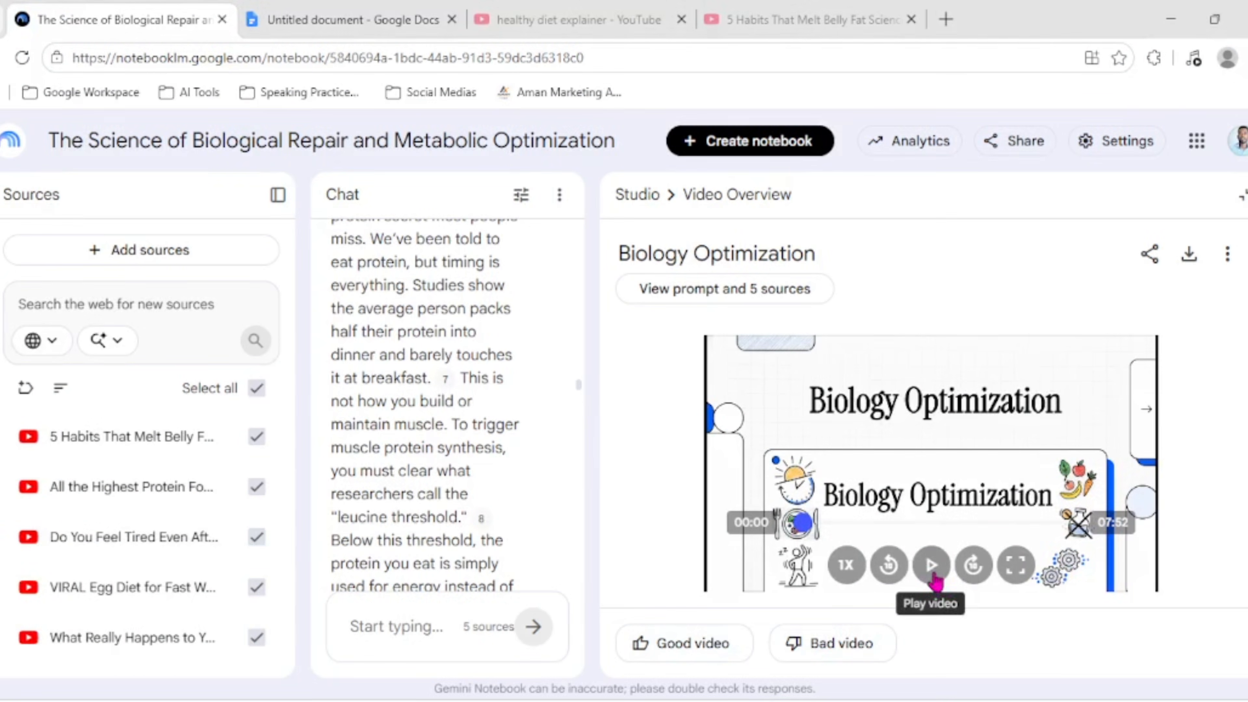
- Play the Biology Optimization video overview and skip ahead to sample several of its whiteboard scenes
click(944, 579)
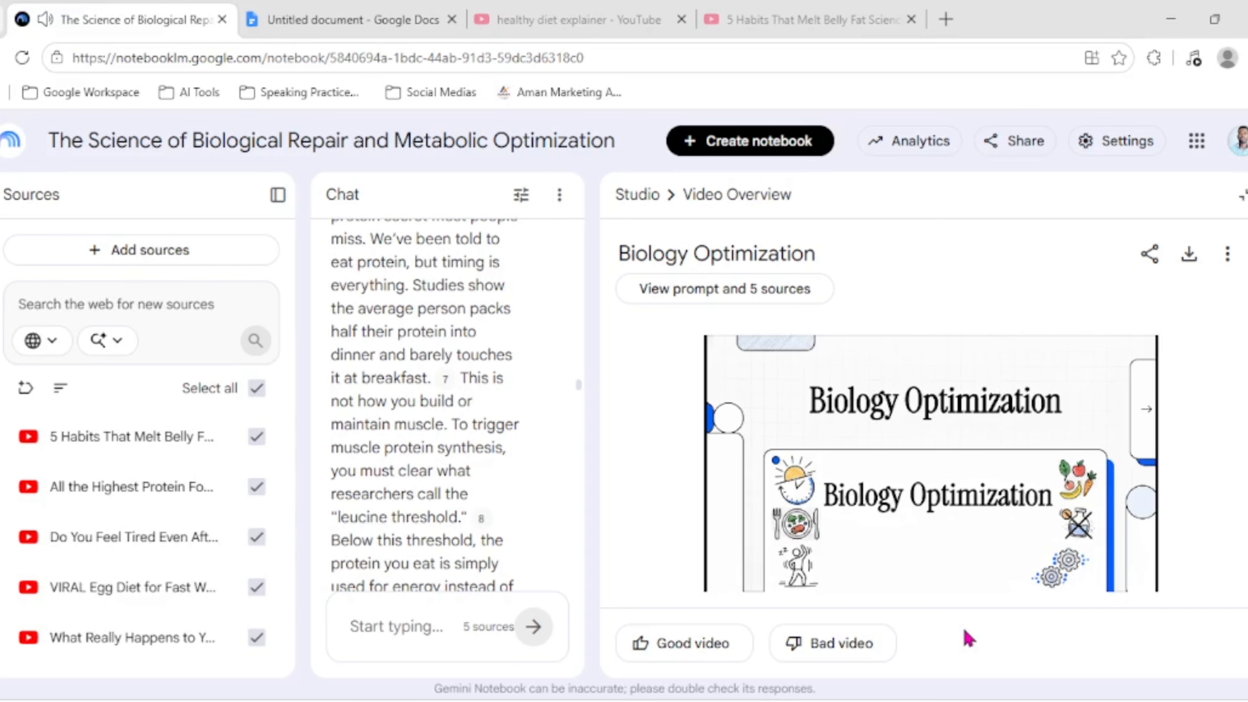
mouse_move(880, 546)
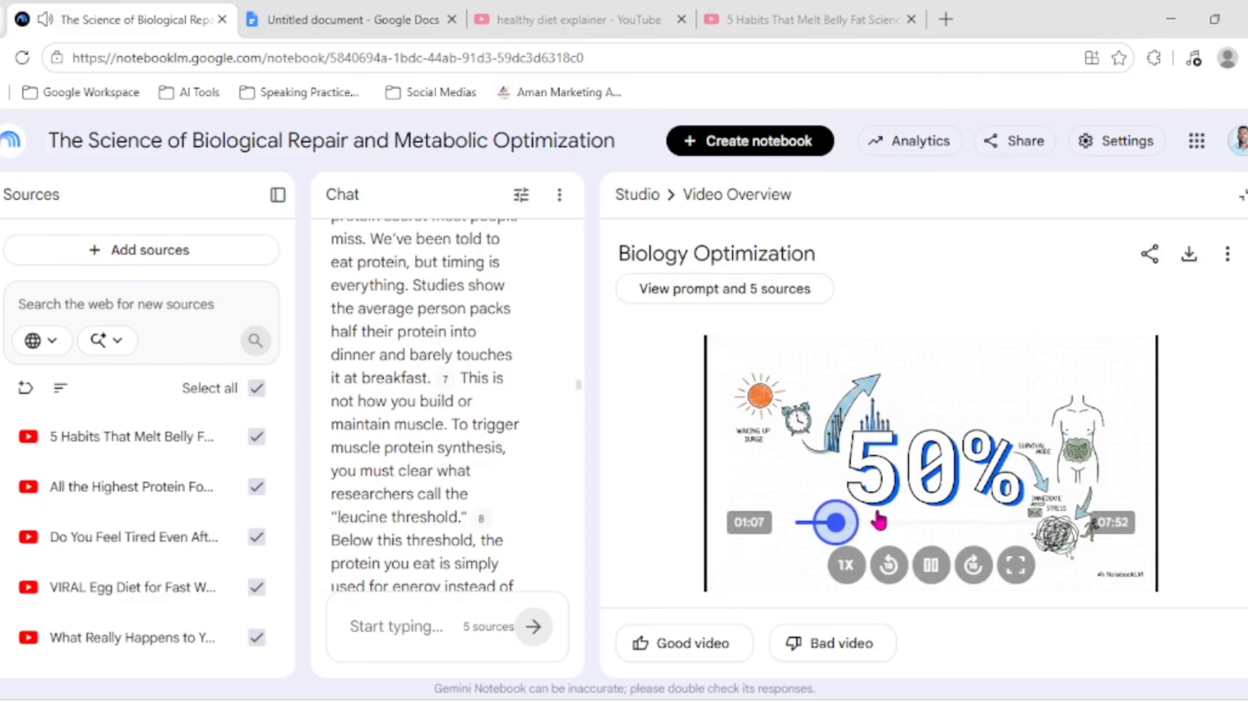
click(860, 523)
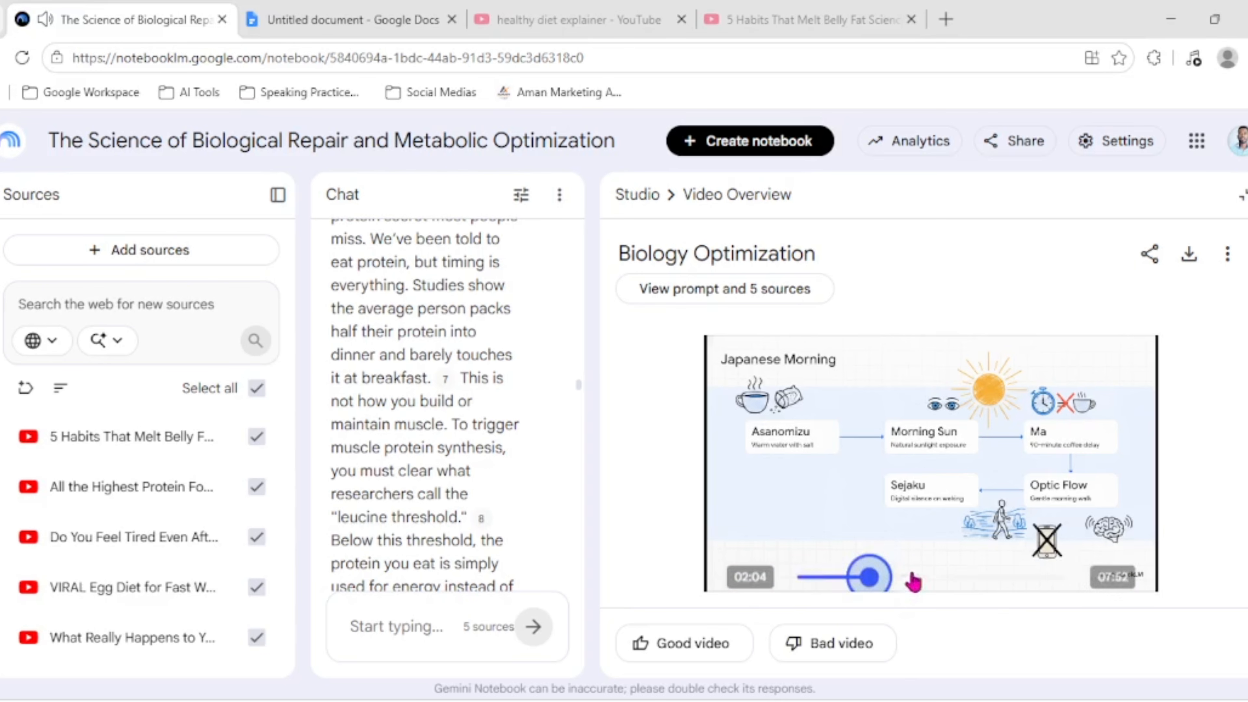
click(904, 524)
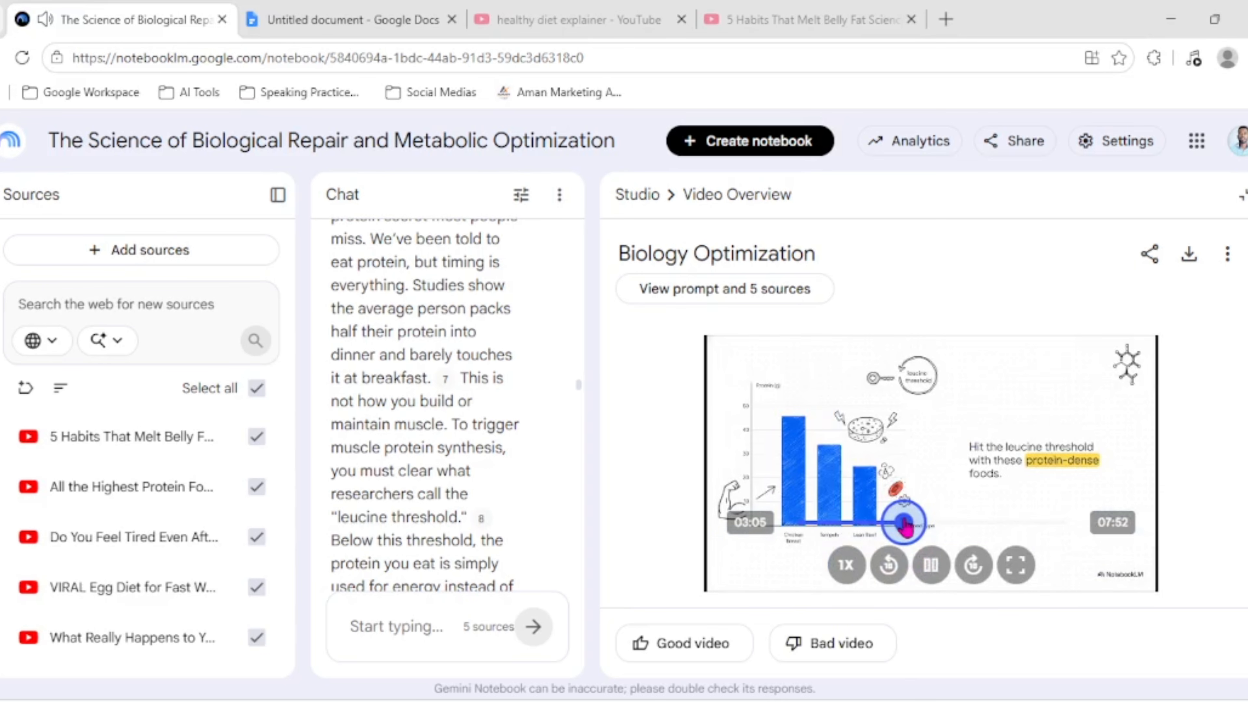
click(930, 563)
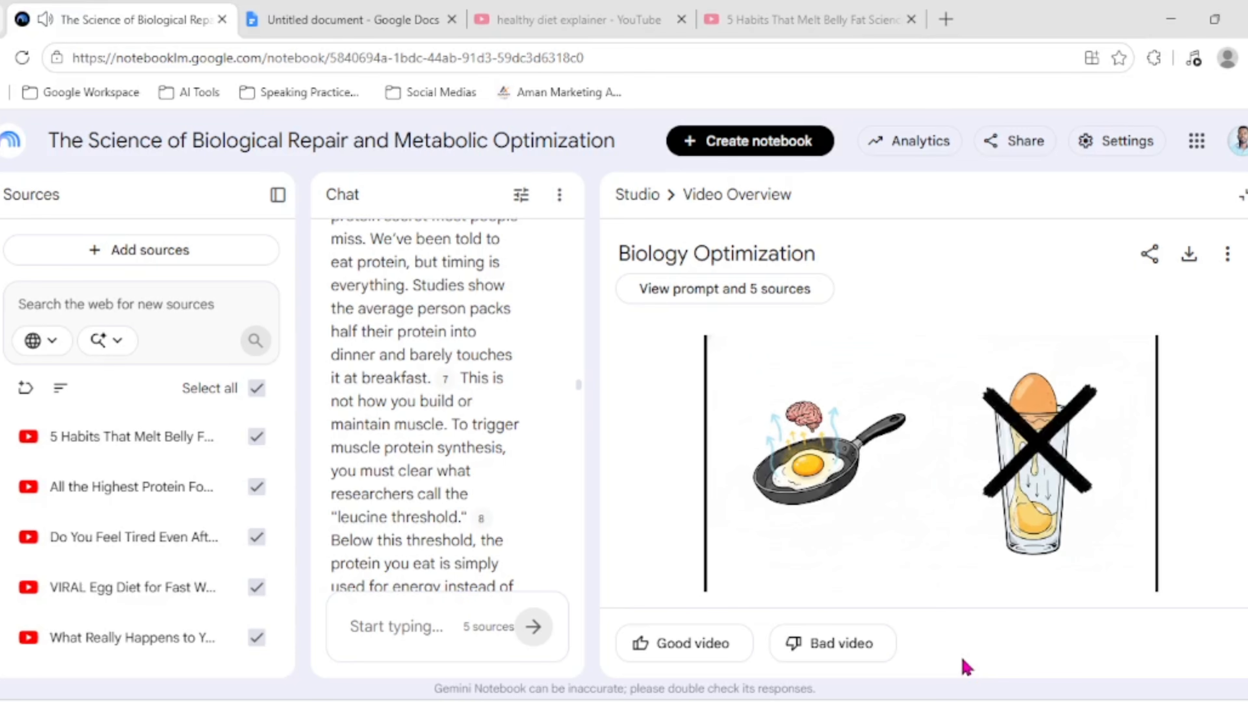
mouse_move(958, 511)
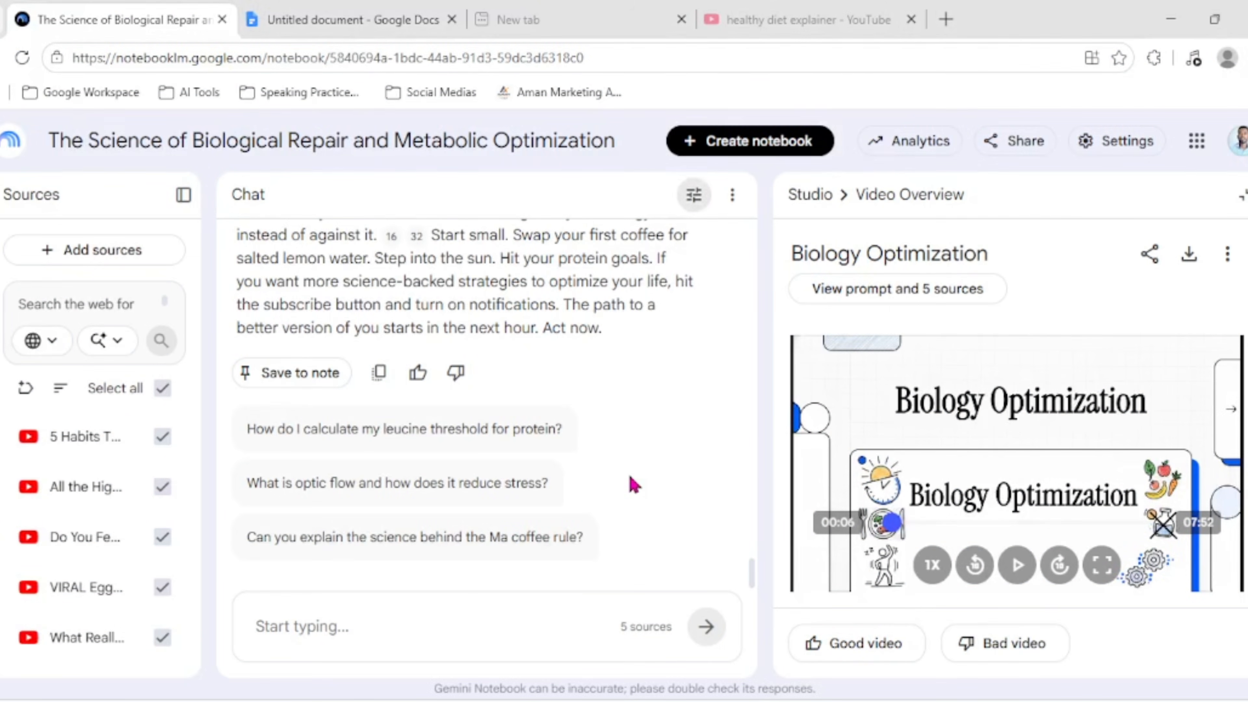
- Open the notebook's chat configuration, switch to the Google Docs document, and copy the YouTube title and thumbnail role prompt
scroll(634, 485, up, 2)
scroll(634, 485, down, 2)
click(692, 197)
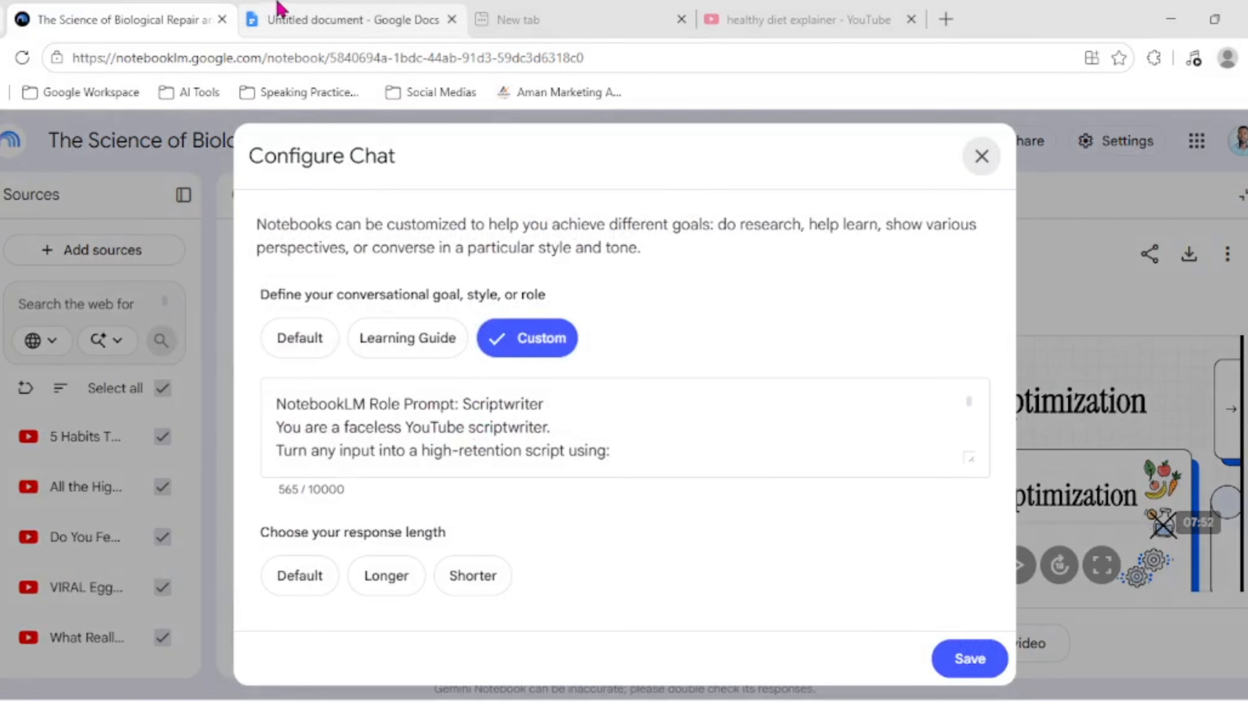
click(280, 12)
drag(354, 386, 705, 608)
right_click(635, 596)
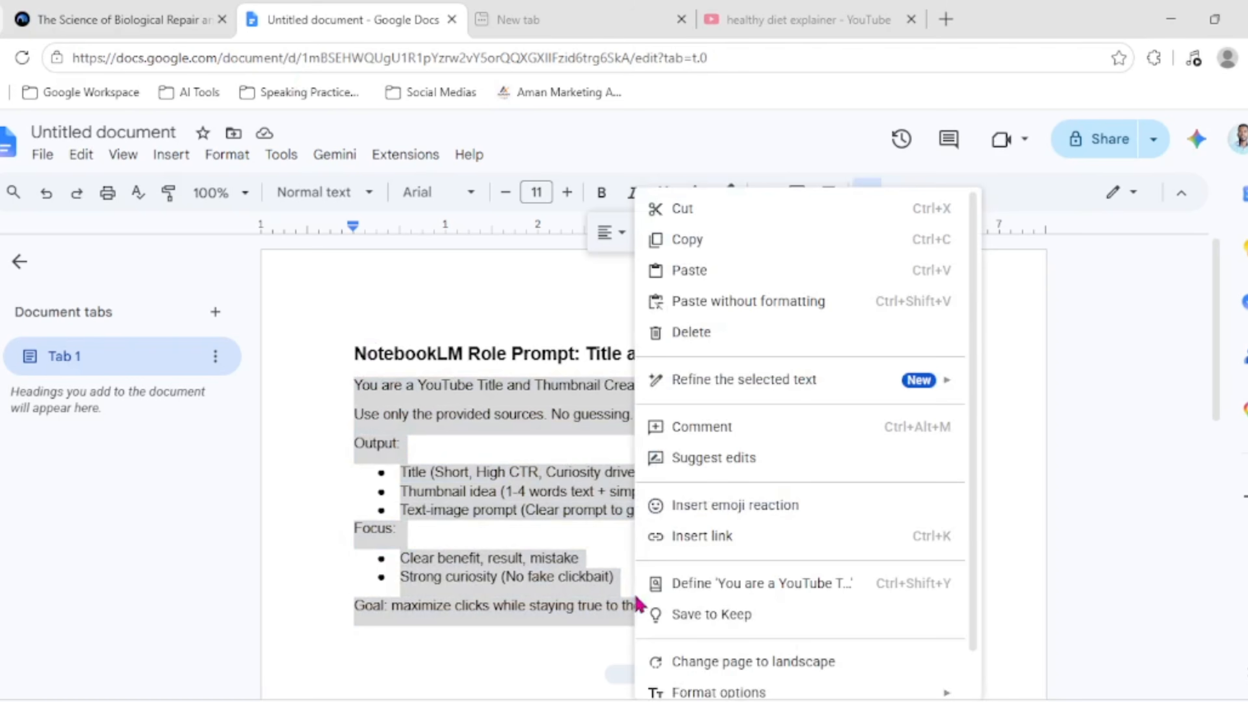
click(677, 240)
- Return to the notebook, replace the custom scriptwriter instructions with the copied title and thumbnail role prompt, and save
click(128, 20)
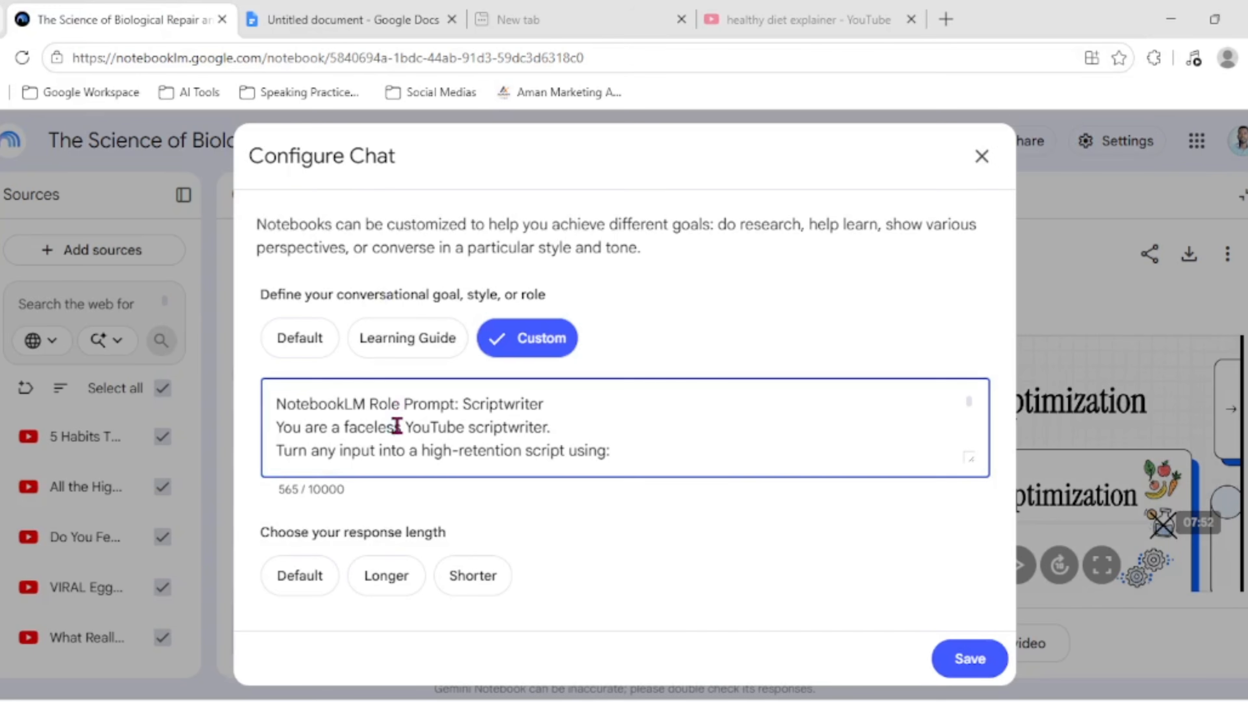
key(ctrl+a)
key(BackSpace)
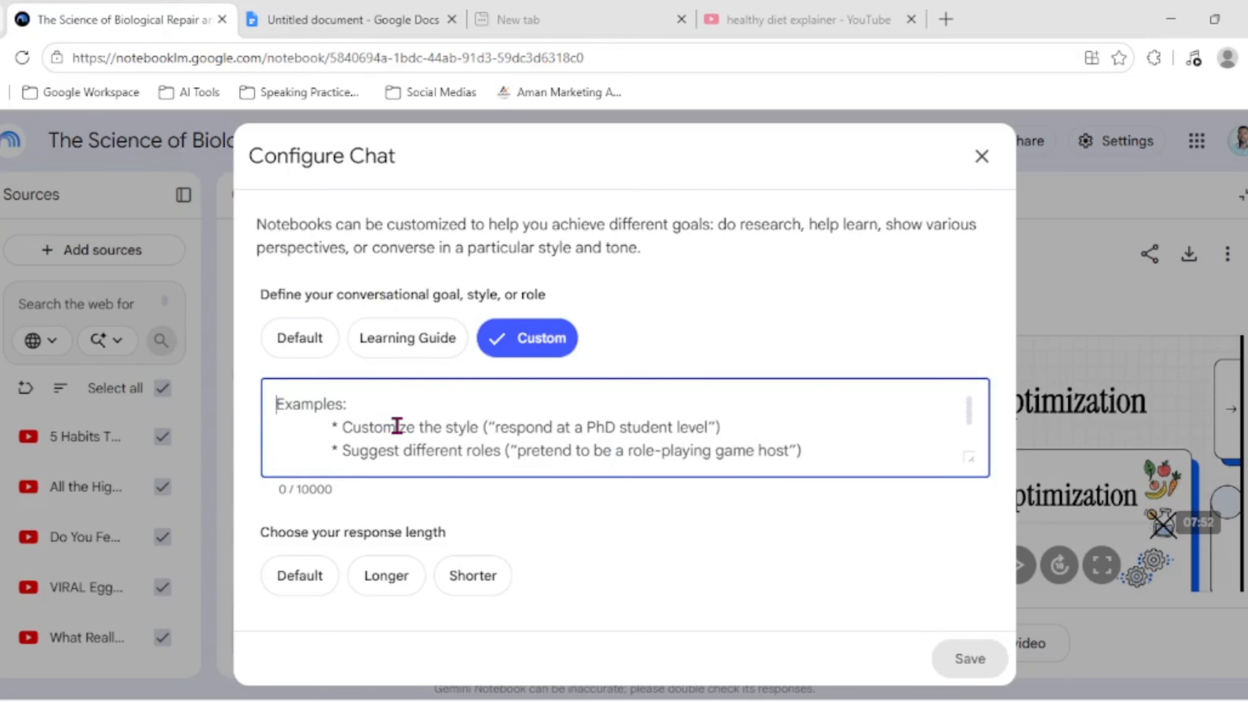
key(ctrl+v)
click(965, 666)
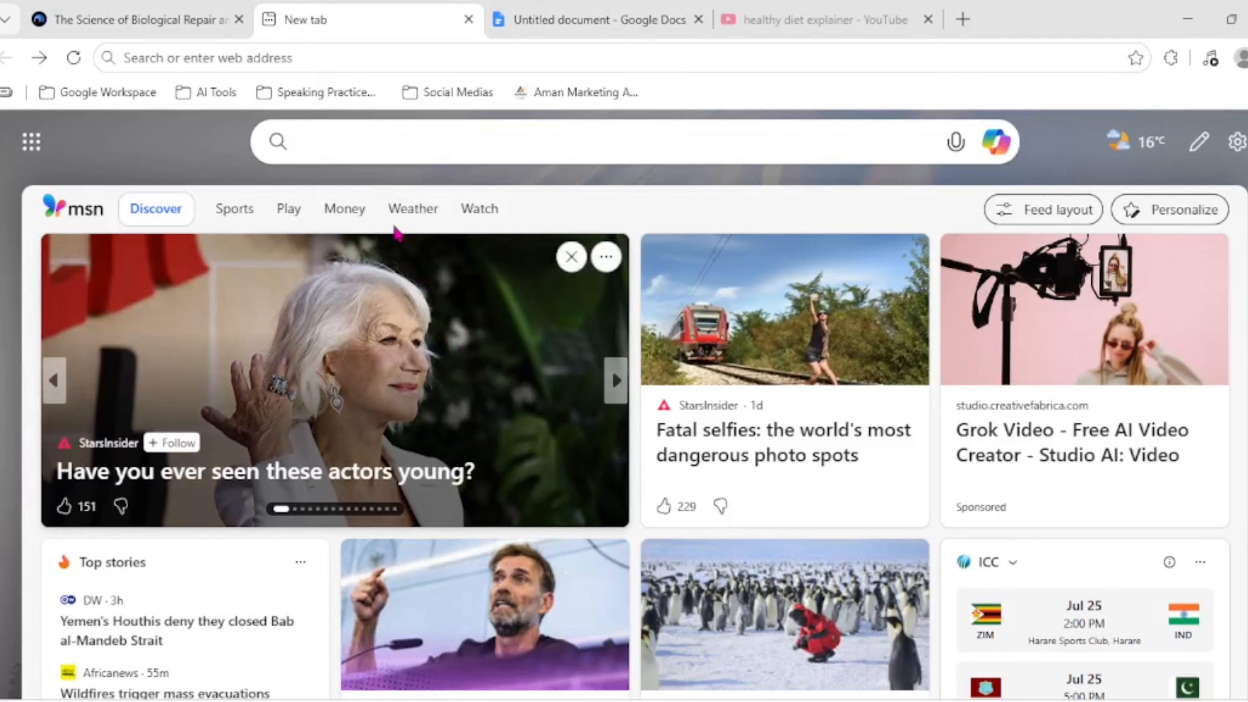
- Search the web for "Thumbnail and Title Tips" and find the YouTube Help article on Google Support
key(ctrl+v)
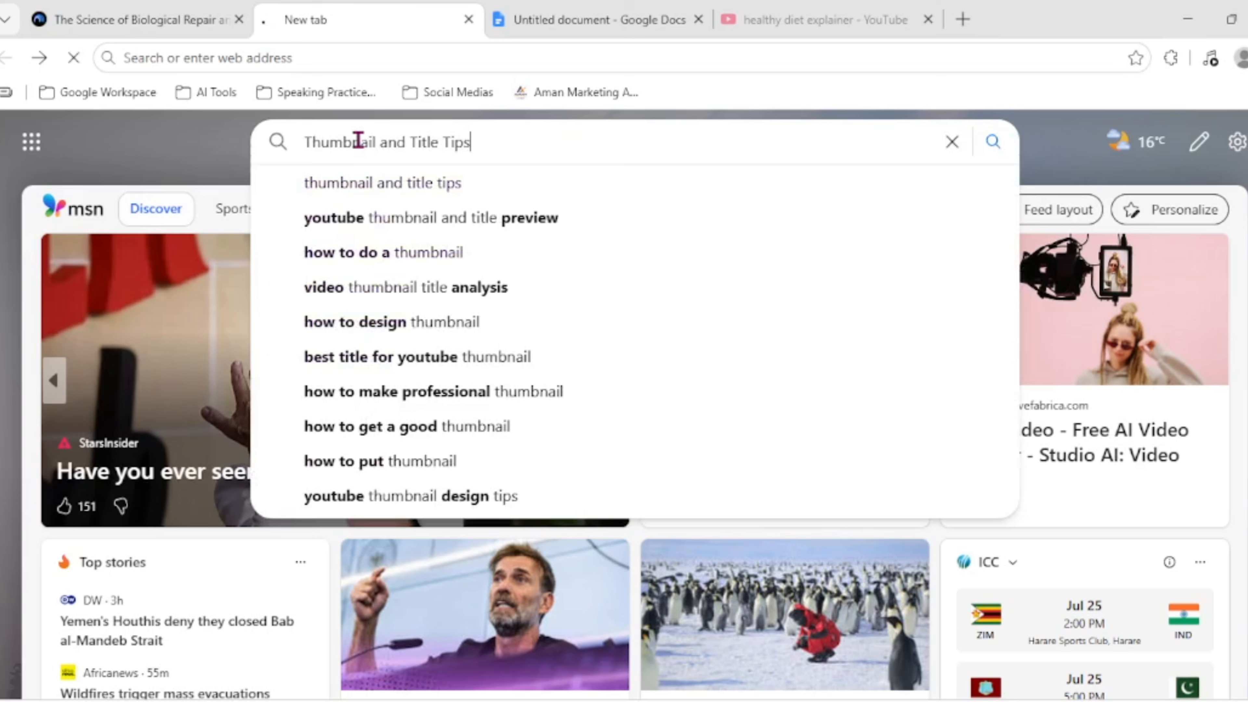
key(Return)
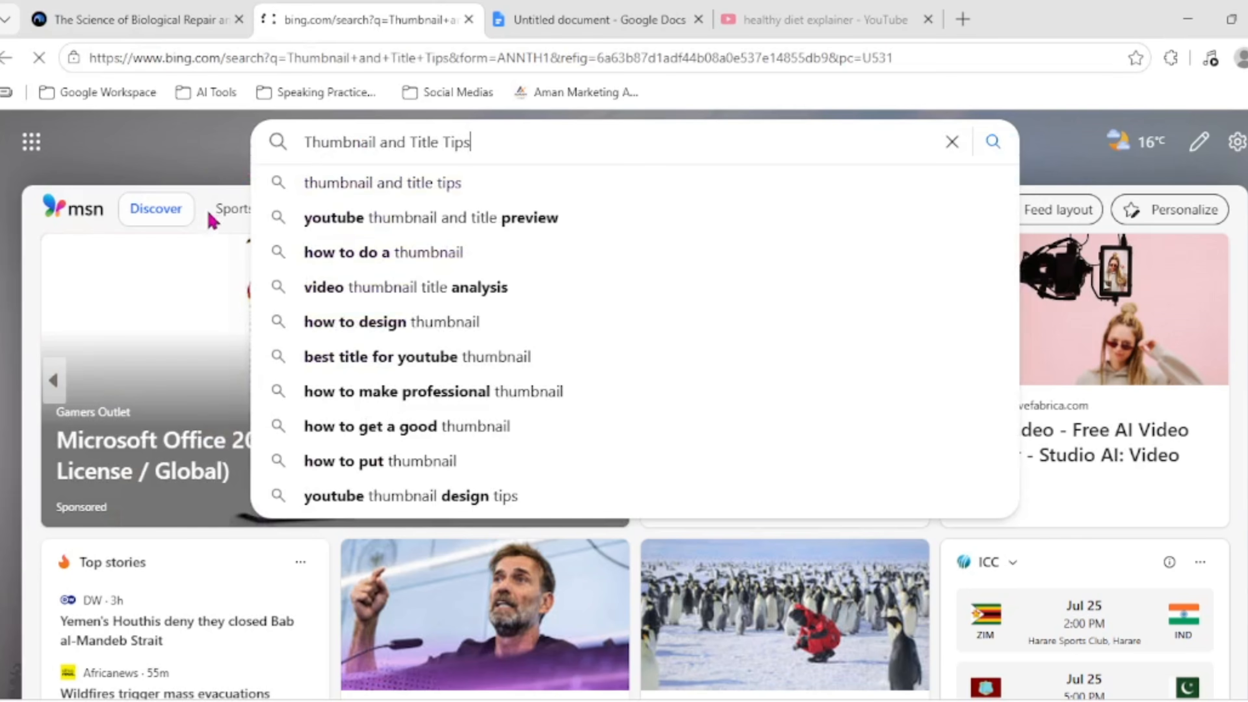
scroll(223, 324, down, 5)
scroll(223, 323, down, 3)
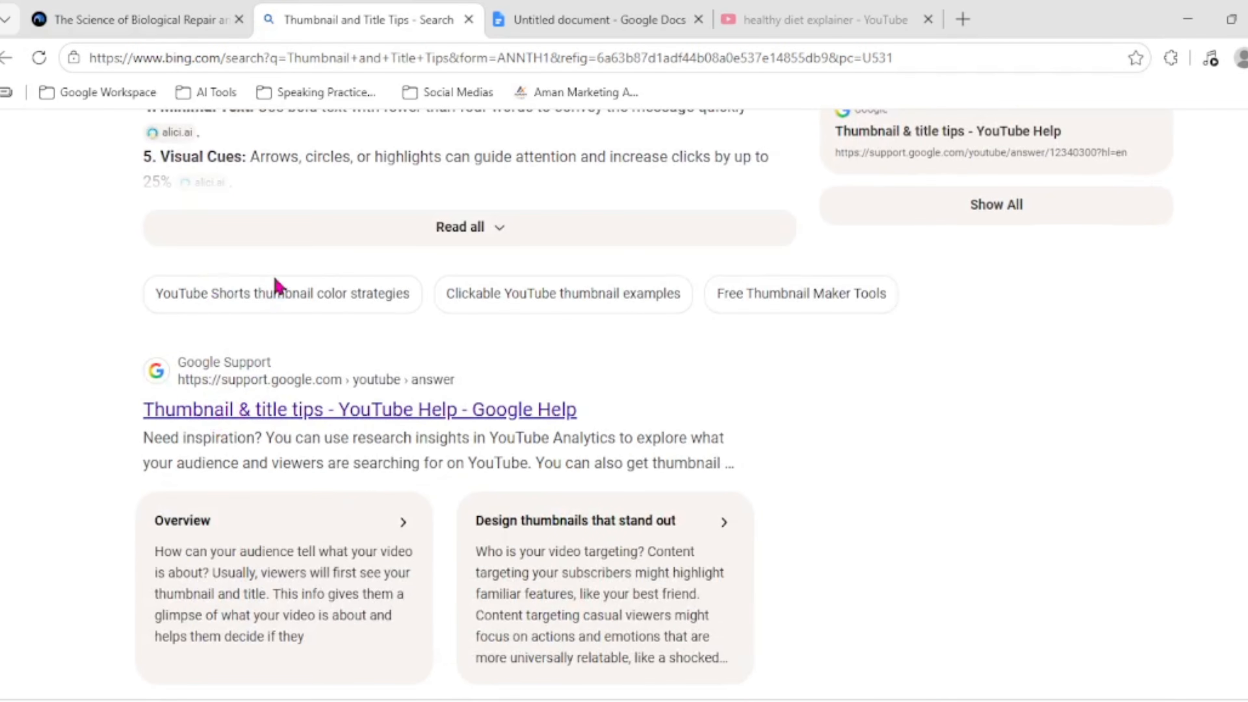
click(150, 20)
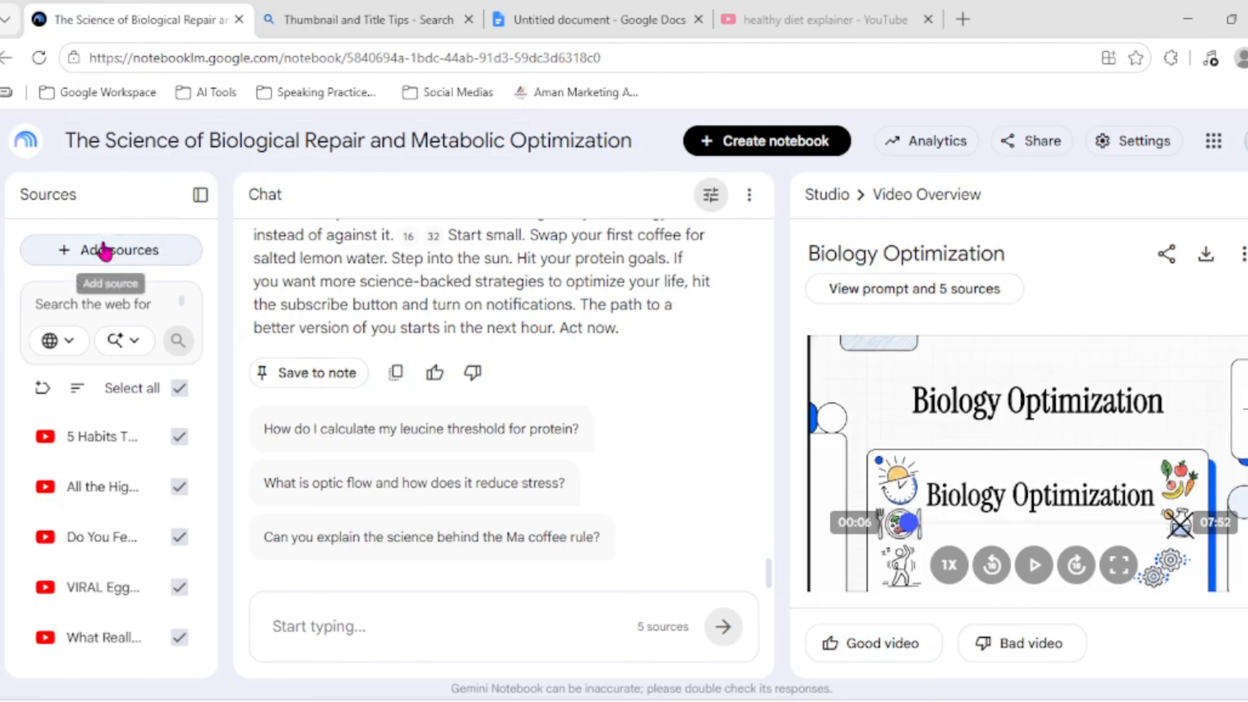
click(120, 254)
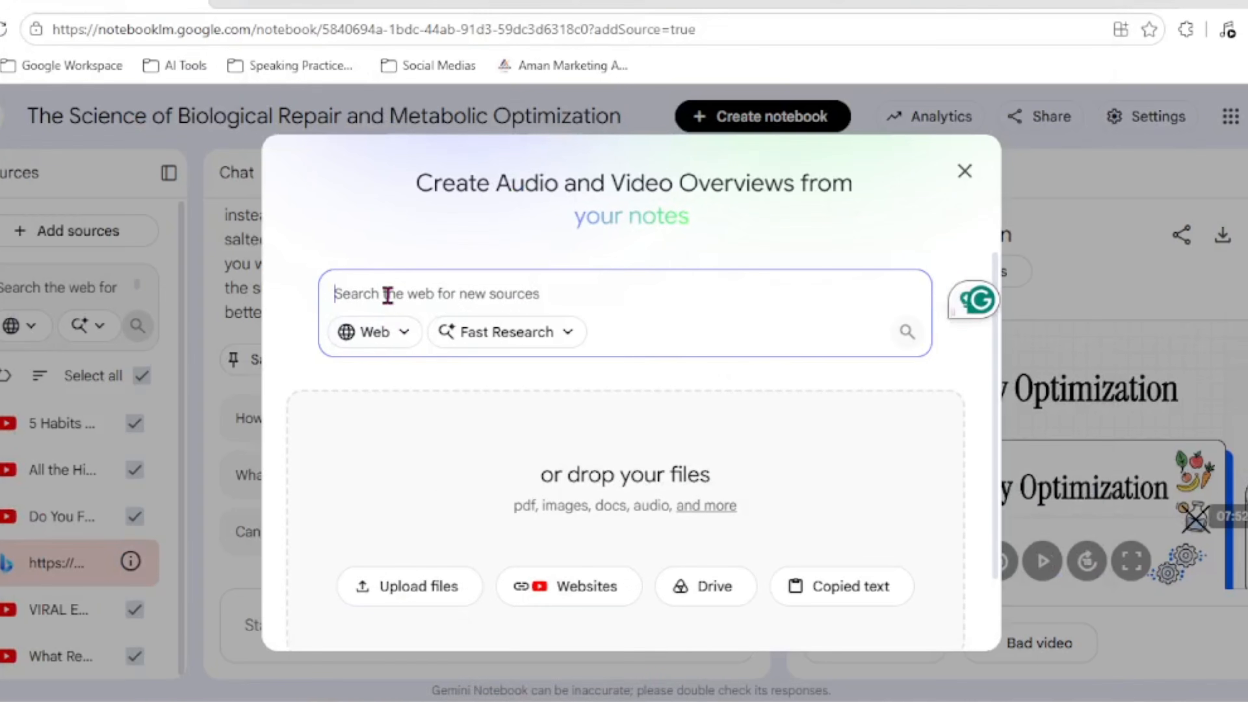
right_click(388, 292)
click(459, 422)
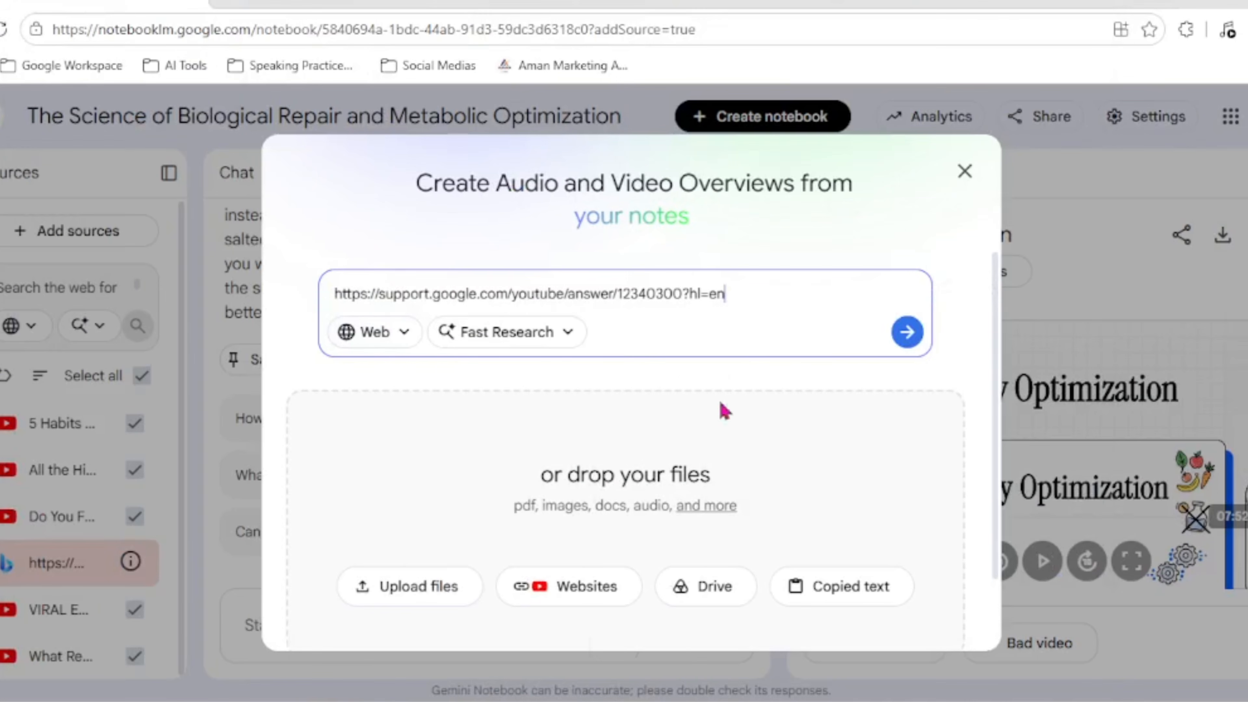
click(906, 332)
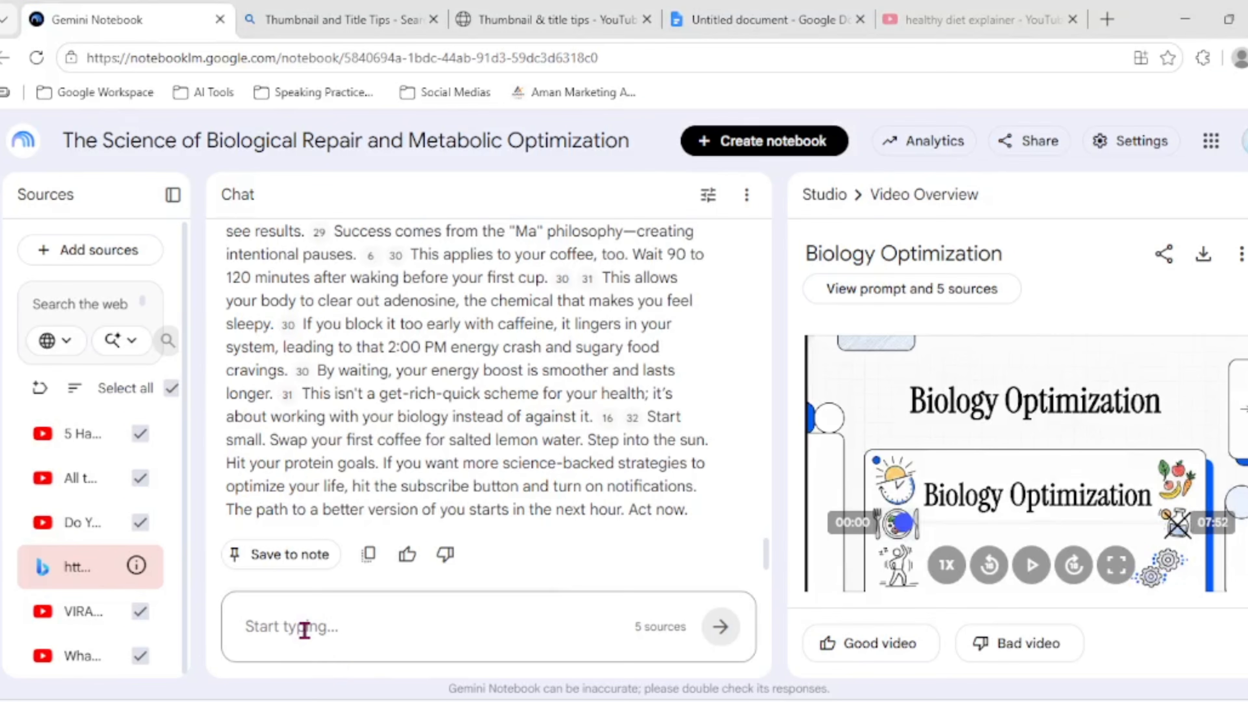
- Ask the notebook chat to "Create three high-CTR titles and thumbnails for this script"
click(313, 623)
key(ctrl+v)
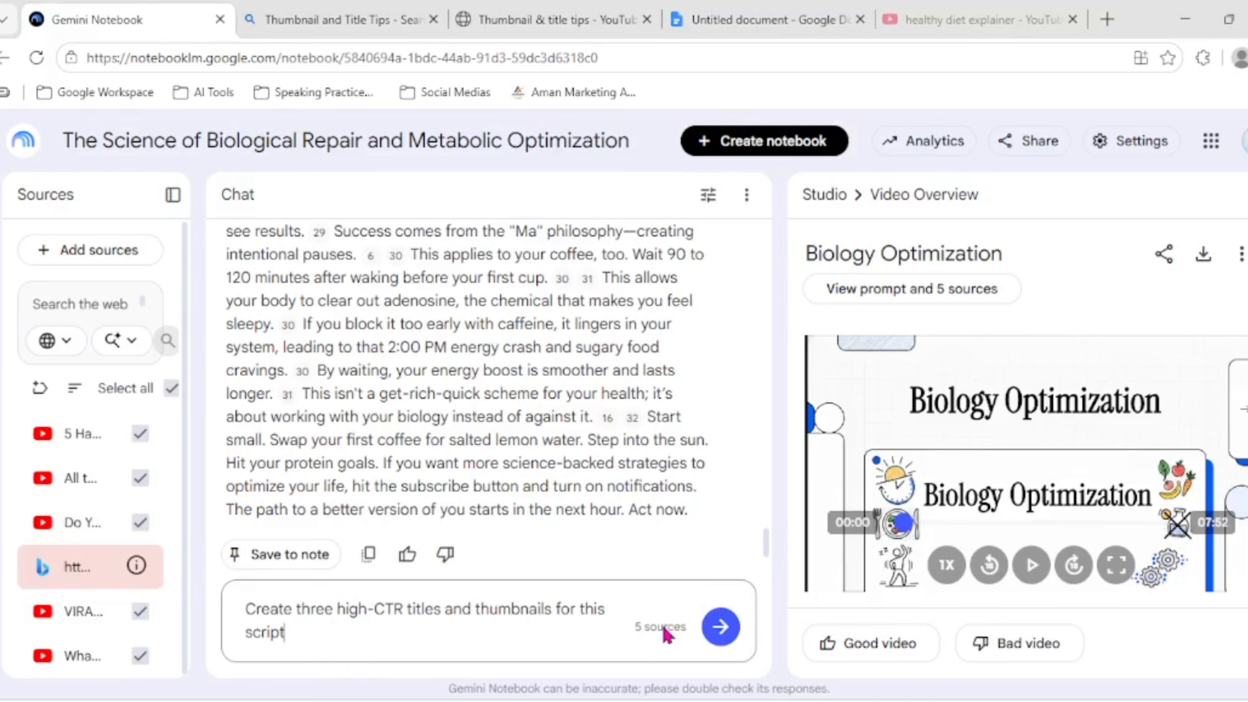
click(720, 629)
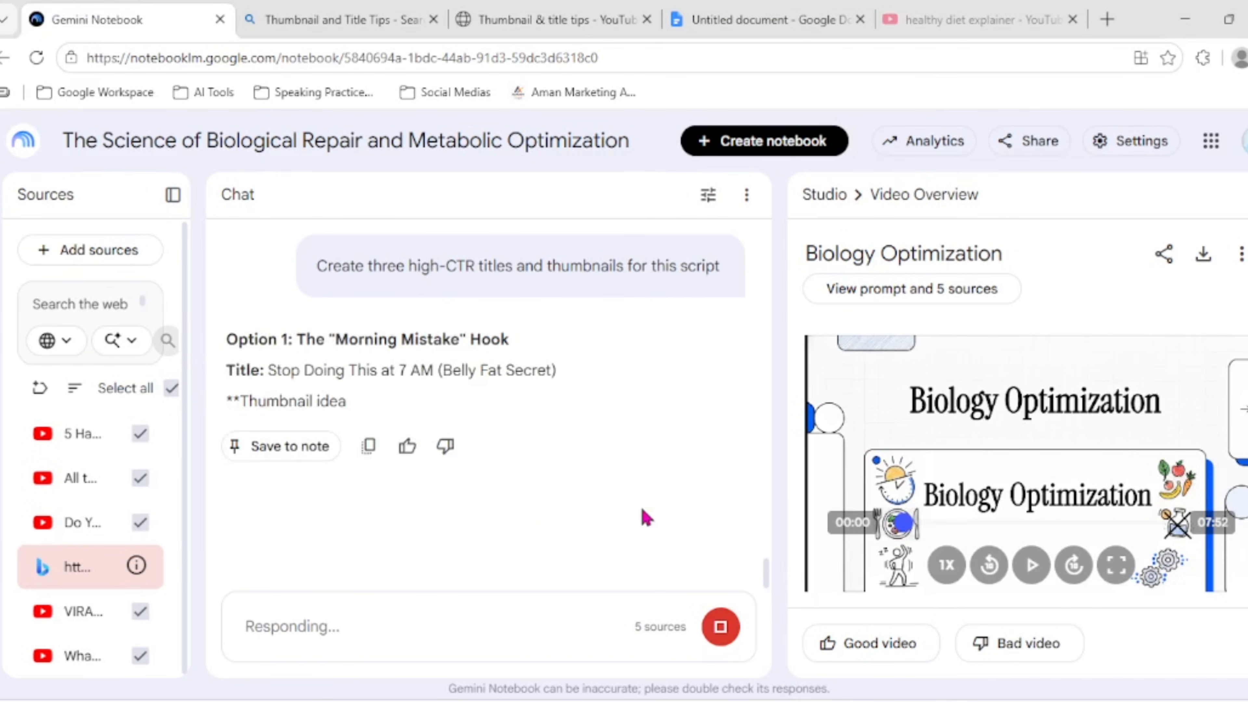
- Review the generated title and thumbnail options, including their thumbnail ideas and text-image prompts
drag(228, 339, 523, 345)
click(437, 389)
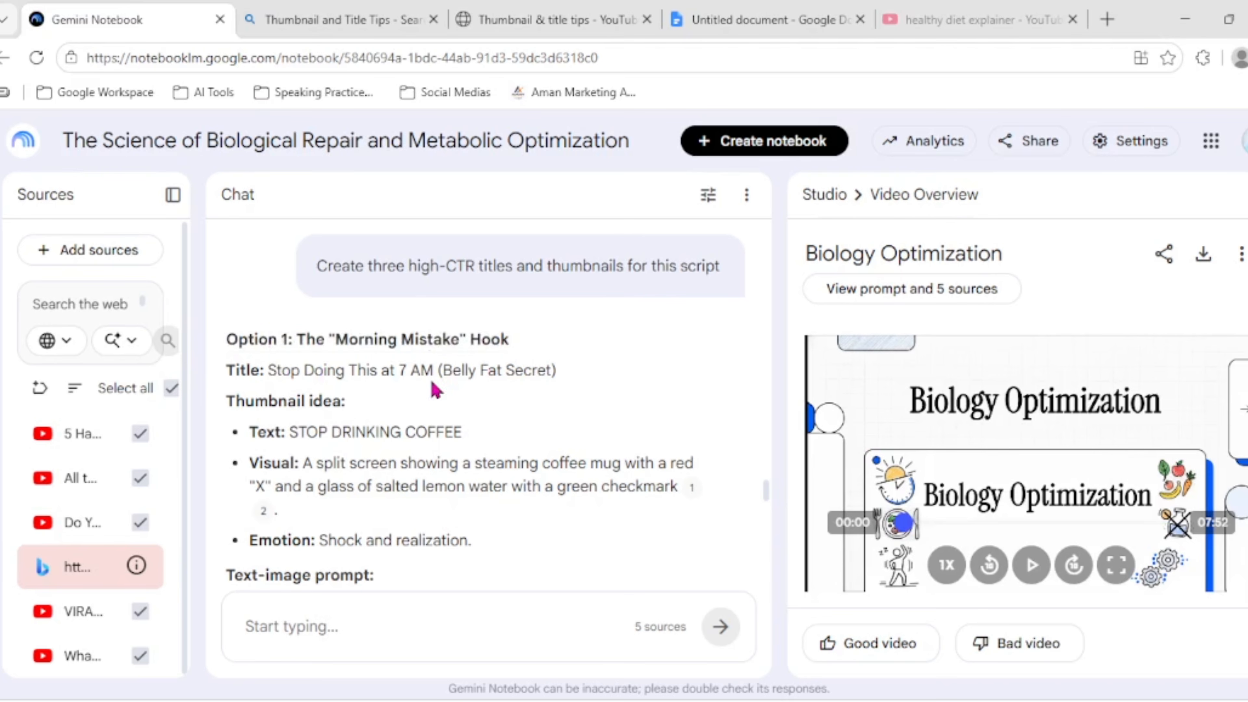
scroll(380, 403, down, 2)
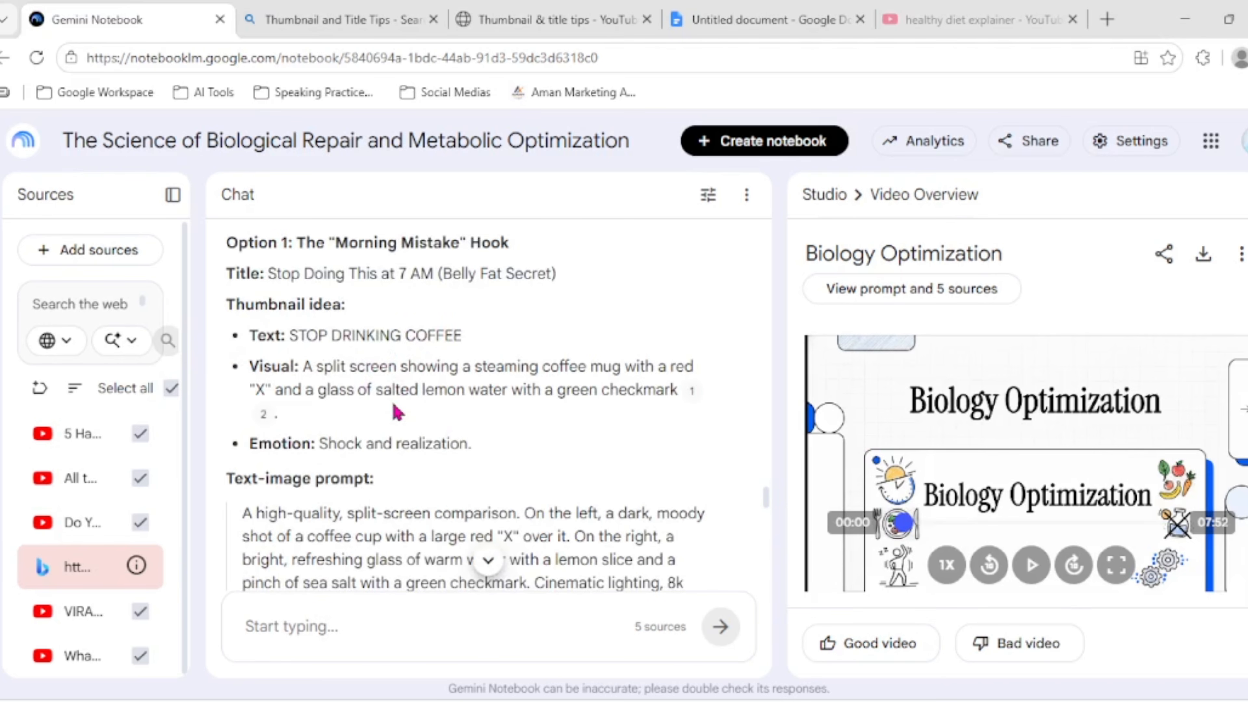
scroll(392, 383, down, 15)
scroll(357, 398, down, 3)
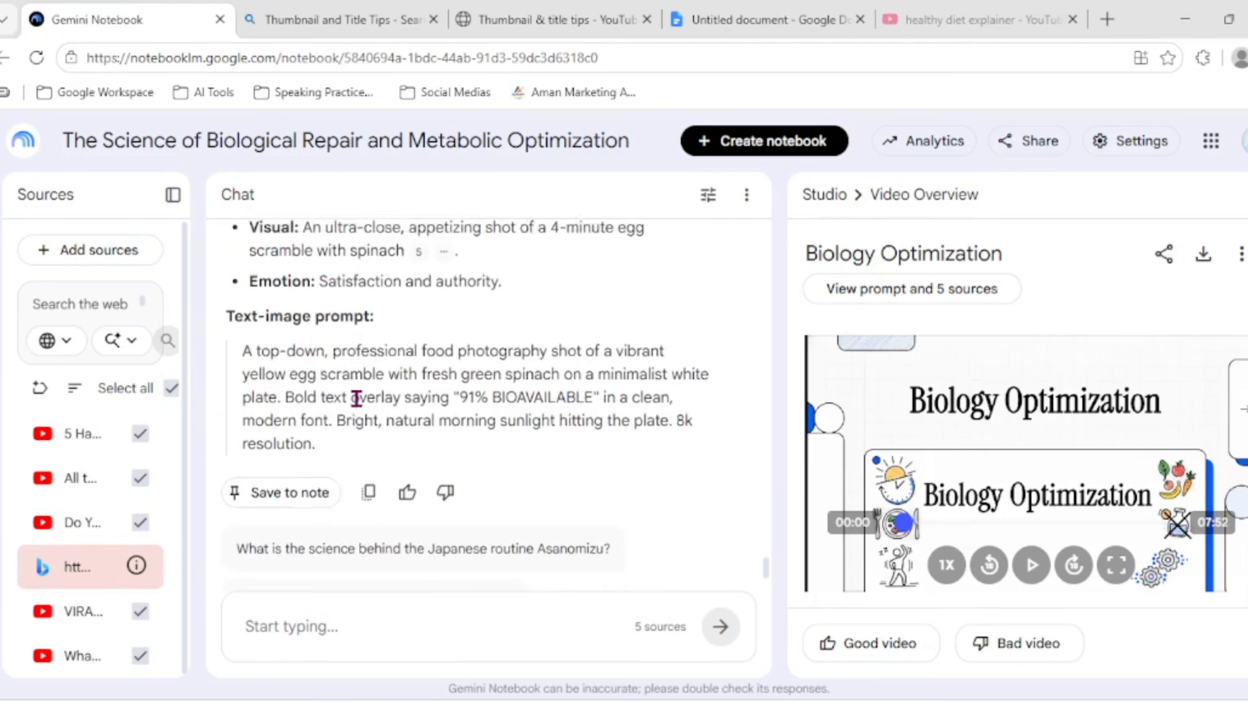
scroll(357, 398, up, 3)
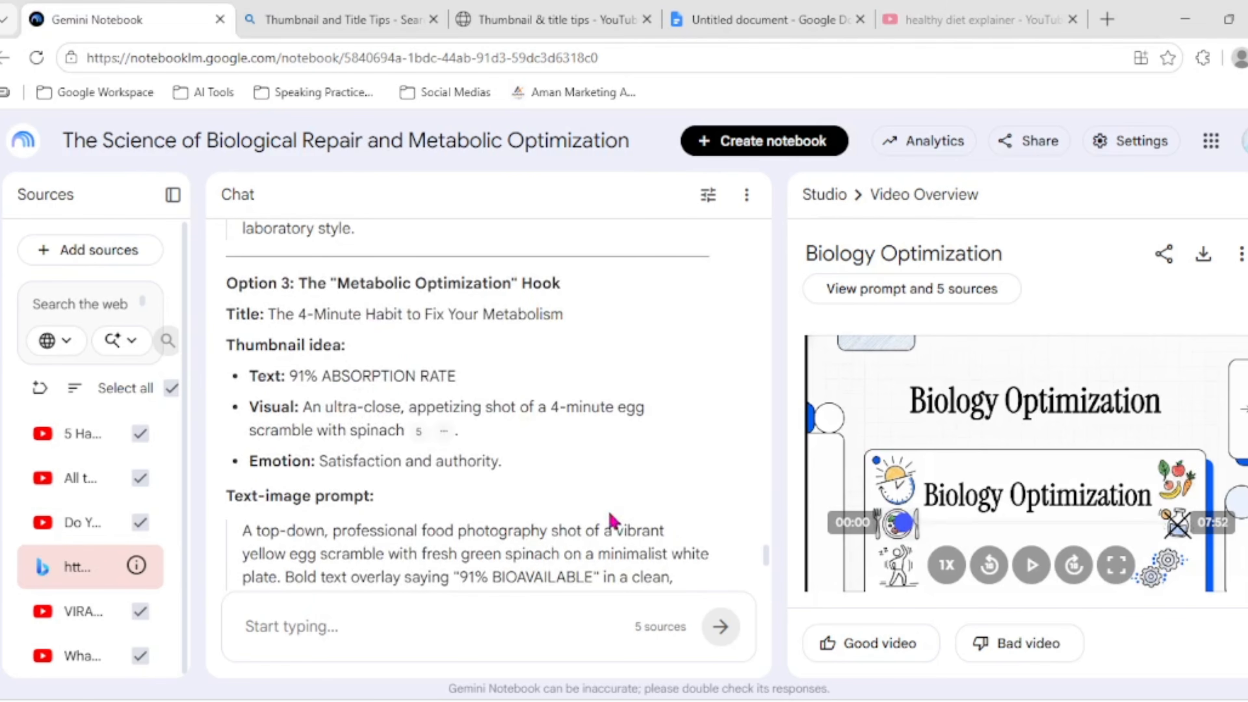
- Ask the chat "For idea-3, recreate the text-to-image prompt to include text on the thumbnail"
scroll(320, 622, down, 6)
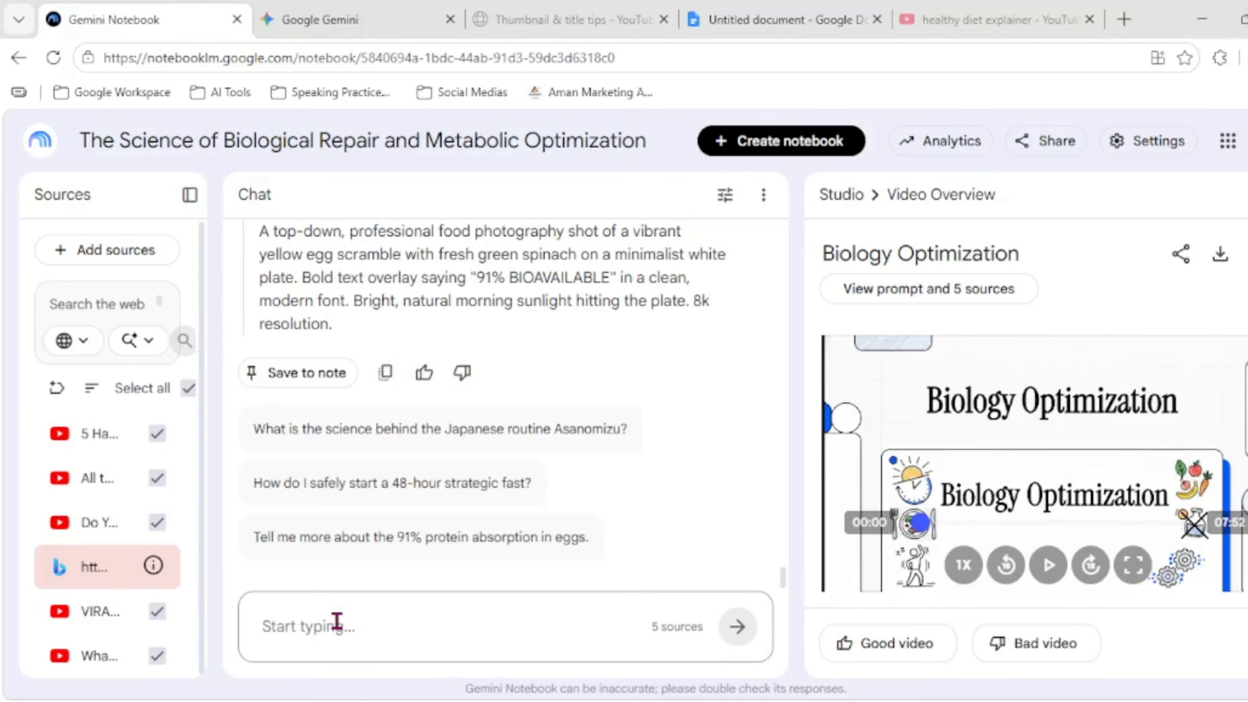
key(ctrl+v)
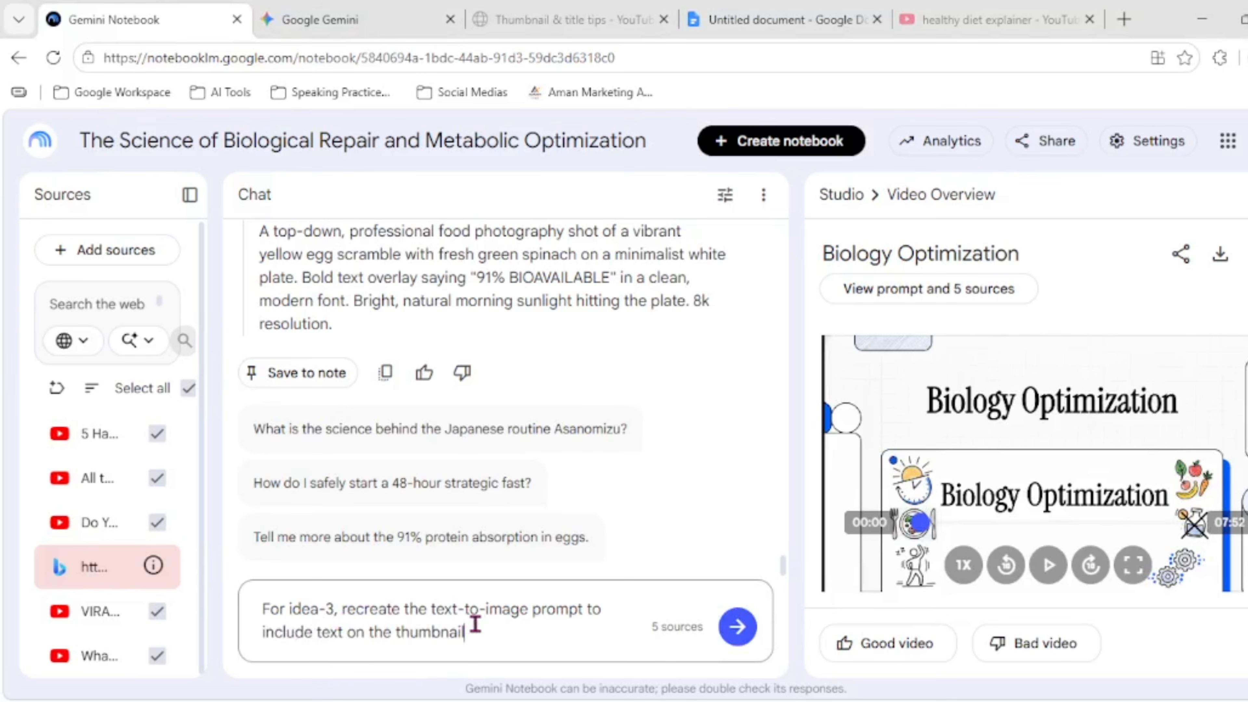
click(736, 626)
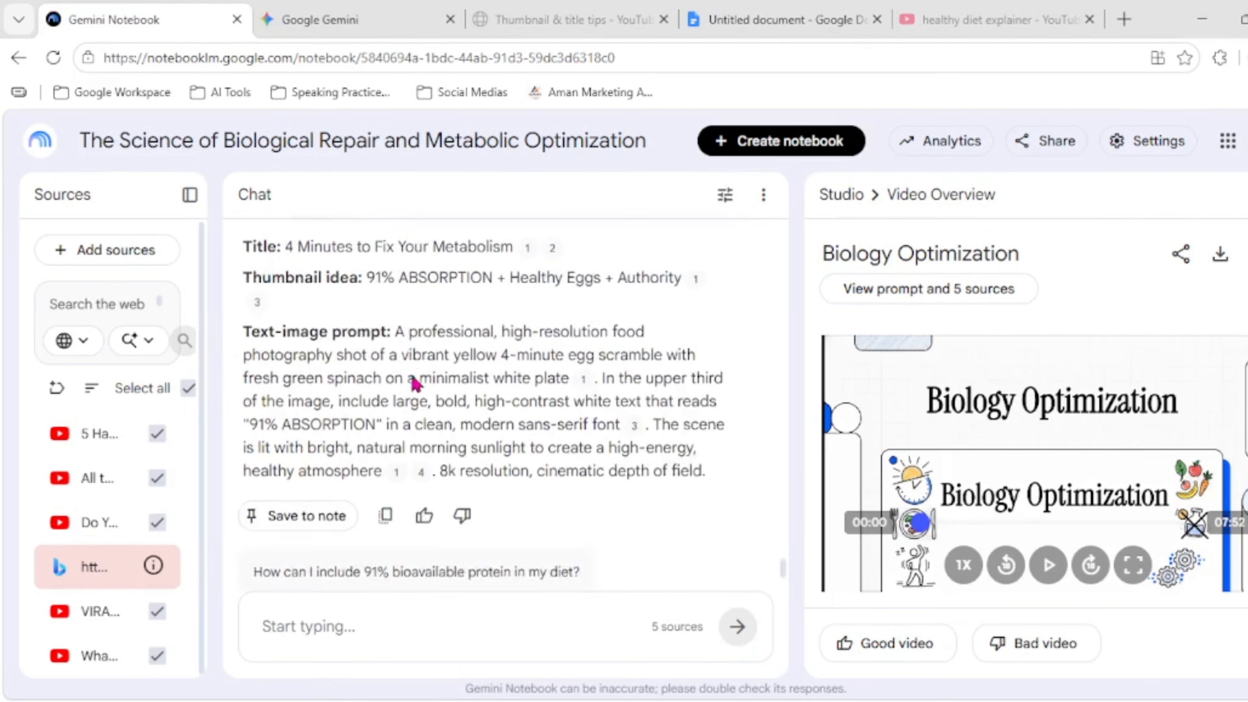
- Copy the revised text-image prompt for the egg scramble thumbnail, switch to Google Gemini, and open its image creation page
scroll(415, 383, up, 1)
drag(395, 381, 716, 531)
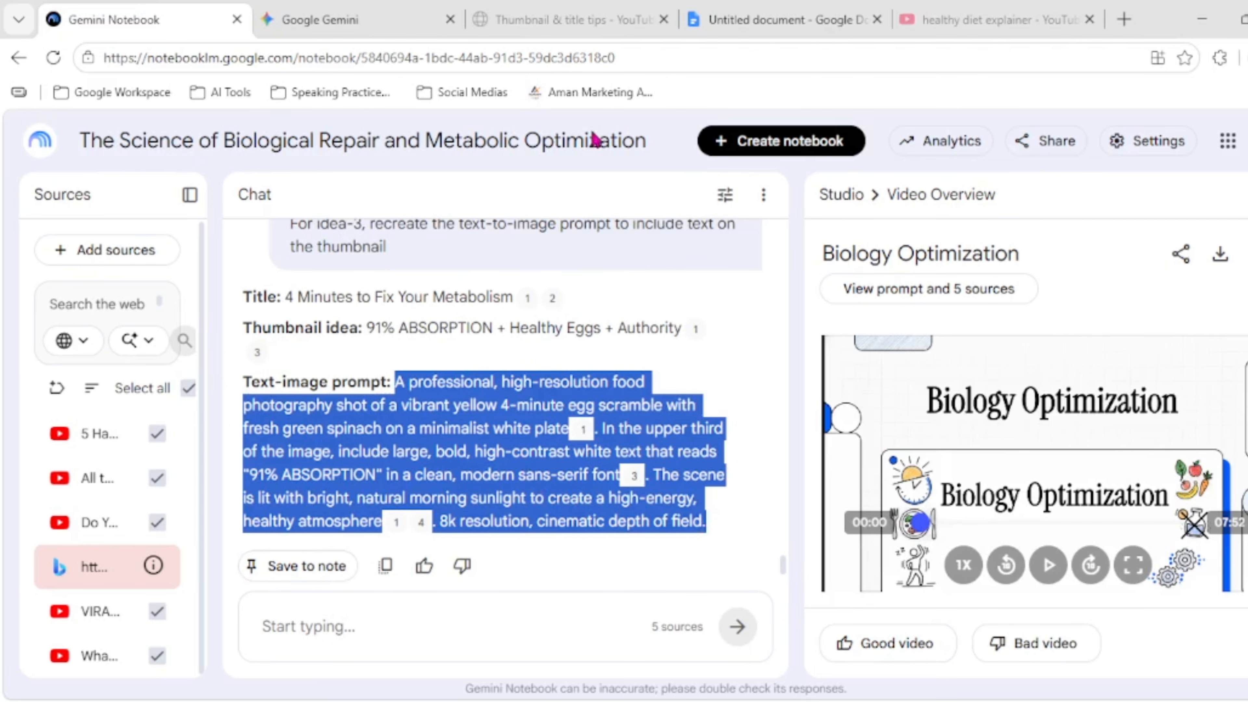
key(ctrl+Tab)
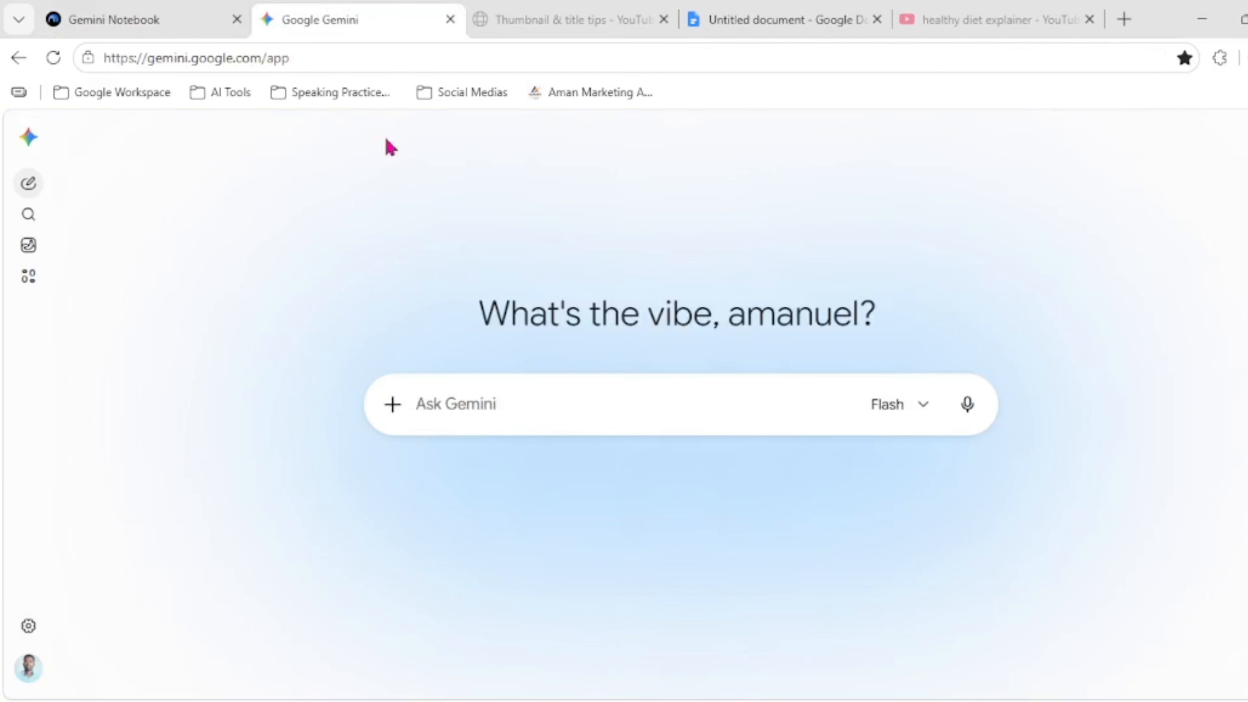
click(34, 140)
click(74, 245)
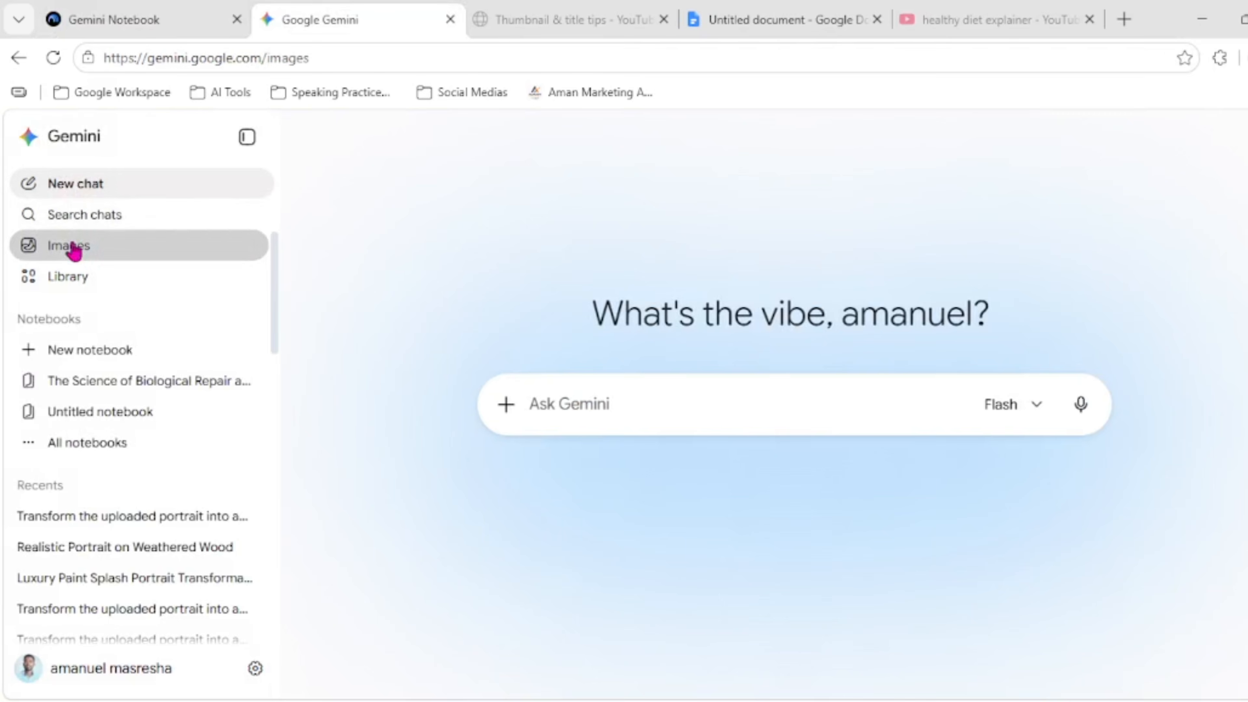
click(248, 138)
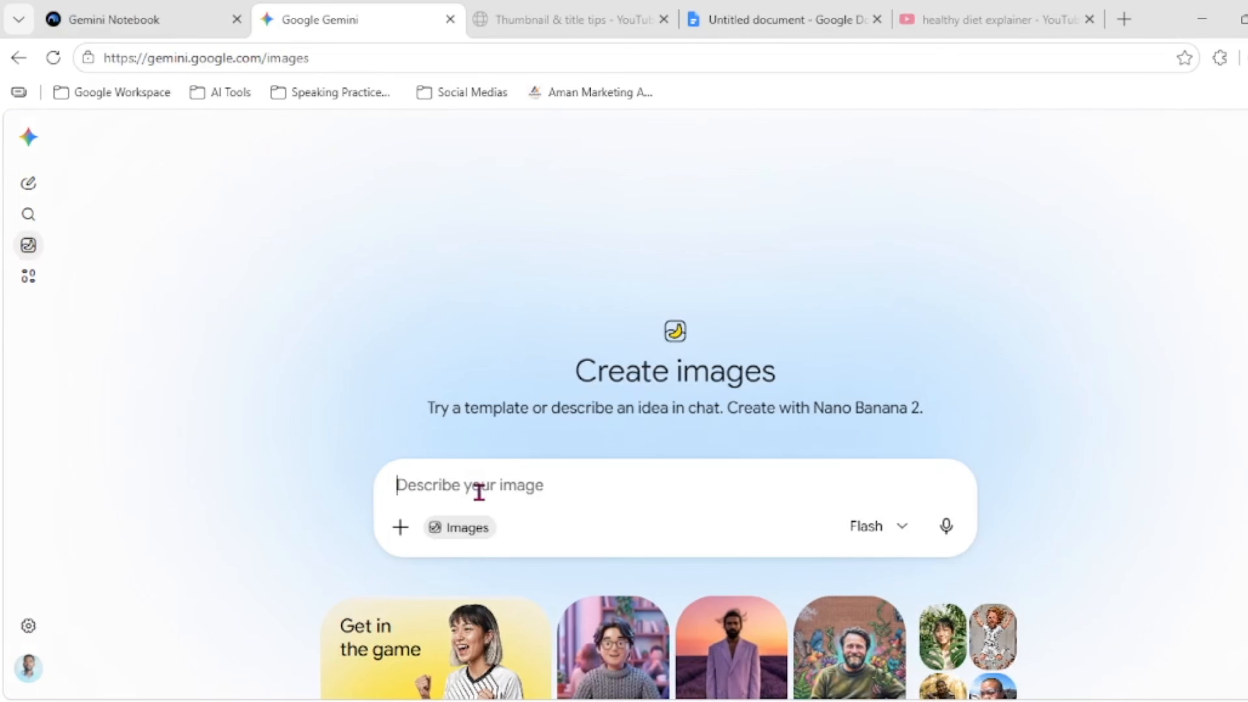
- Generate the thumbnail image in Gemini from the copied egg scramble prompt with "91% ABSORPTION" text, and look over the image
key(ctrl+v)
key(Return)
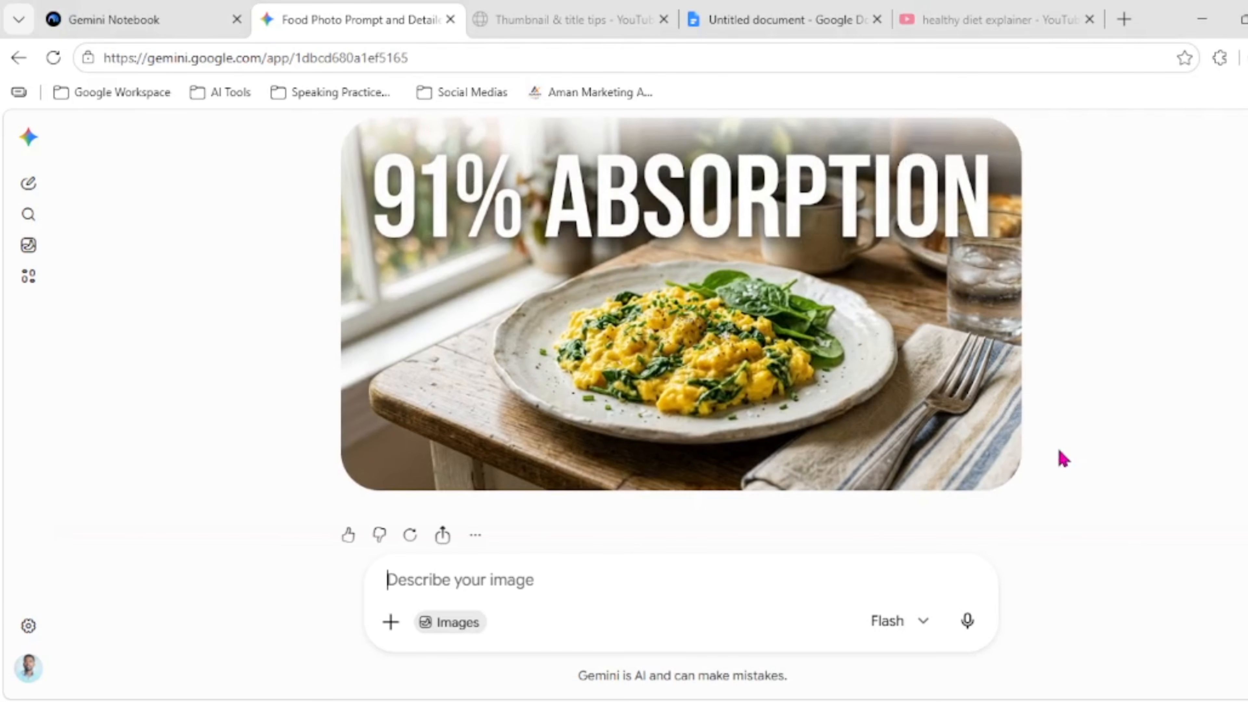
scroll(1062, 459, up, 2)
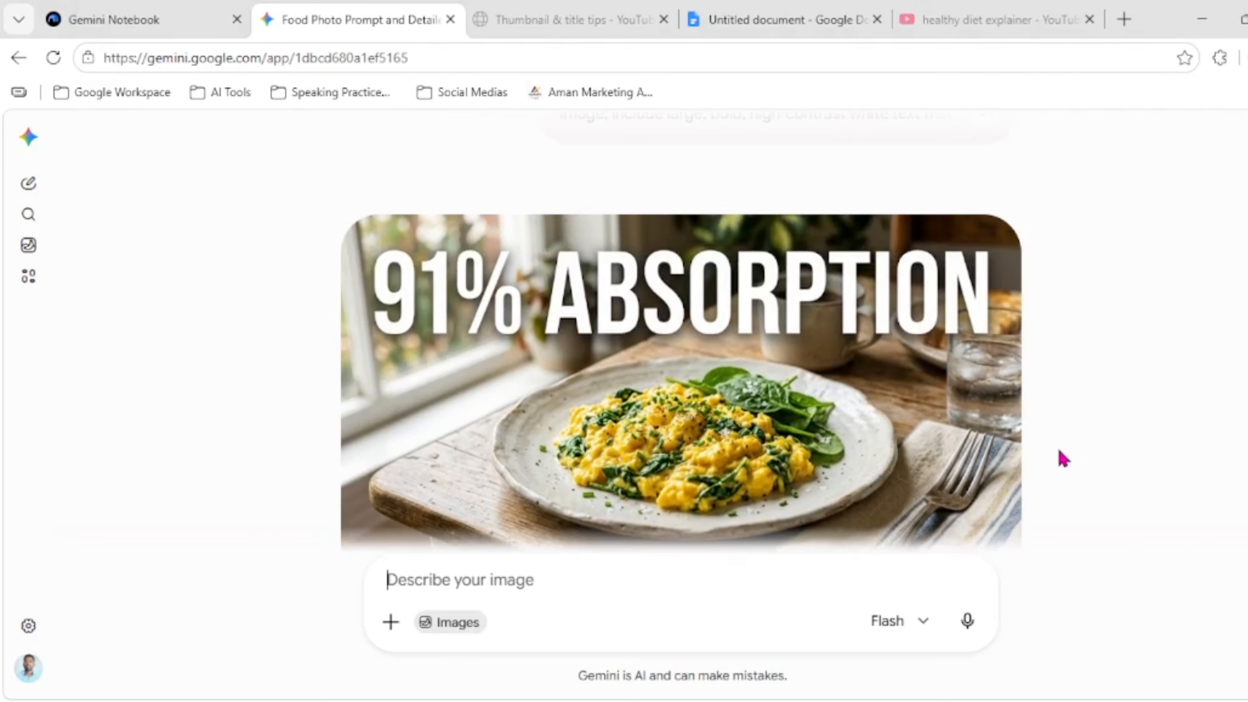
scroll(1062, 458, down, 2)
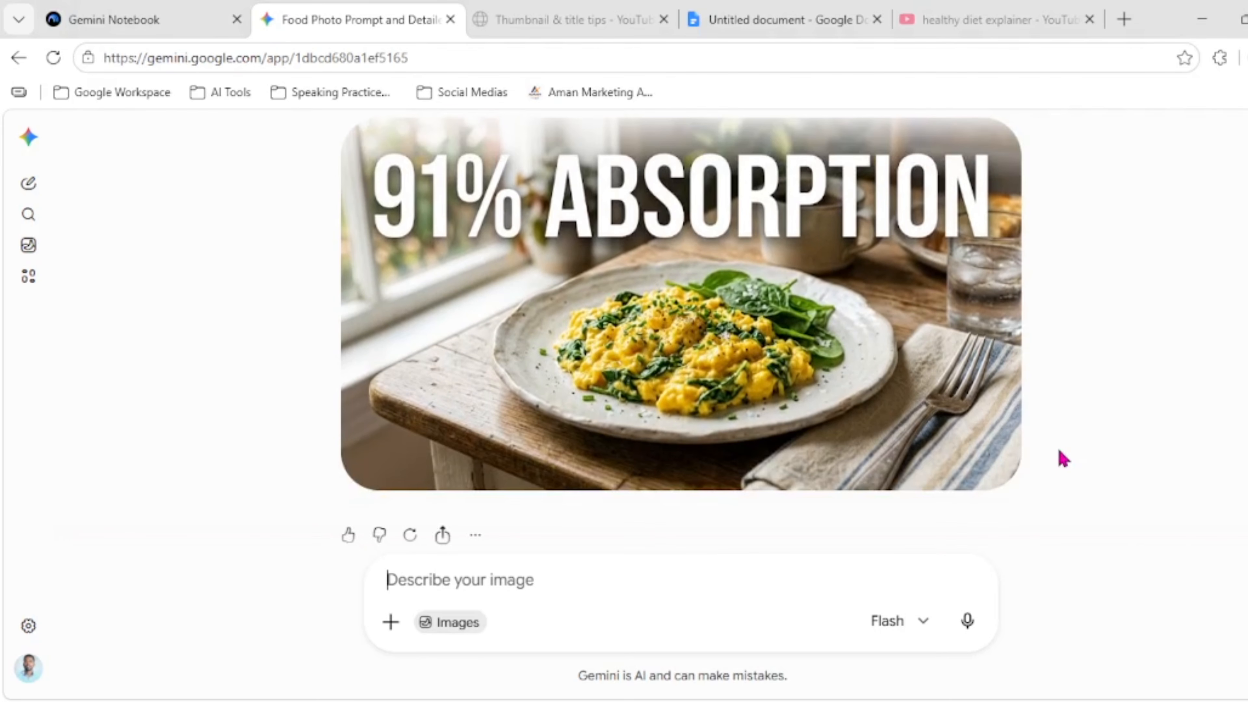